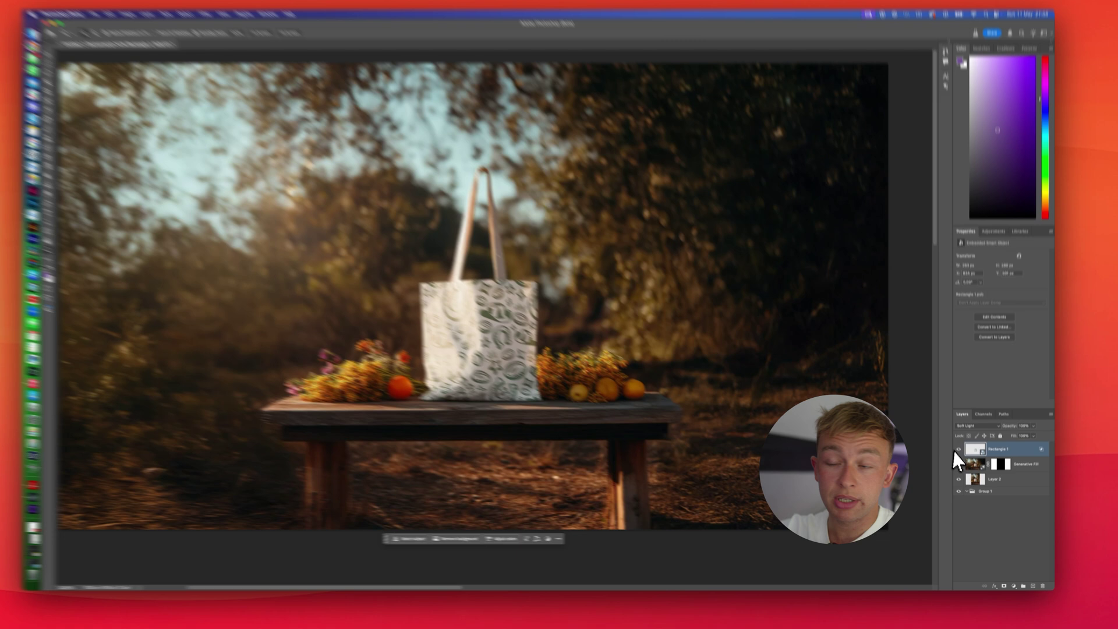
Hide the Rectangle 1 and Generative Fill layers so only the original tote bag photo shows.
click(961, 456)
click(952, 460)
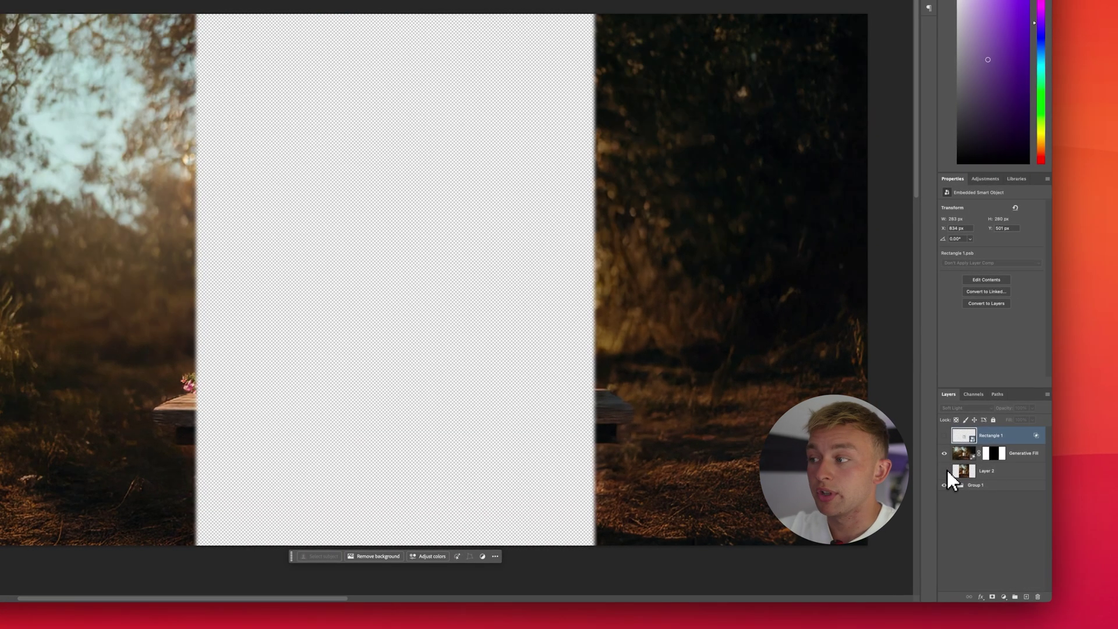
click(951, 459)
click(944, 453)
click(1018, 469)
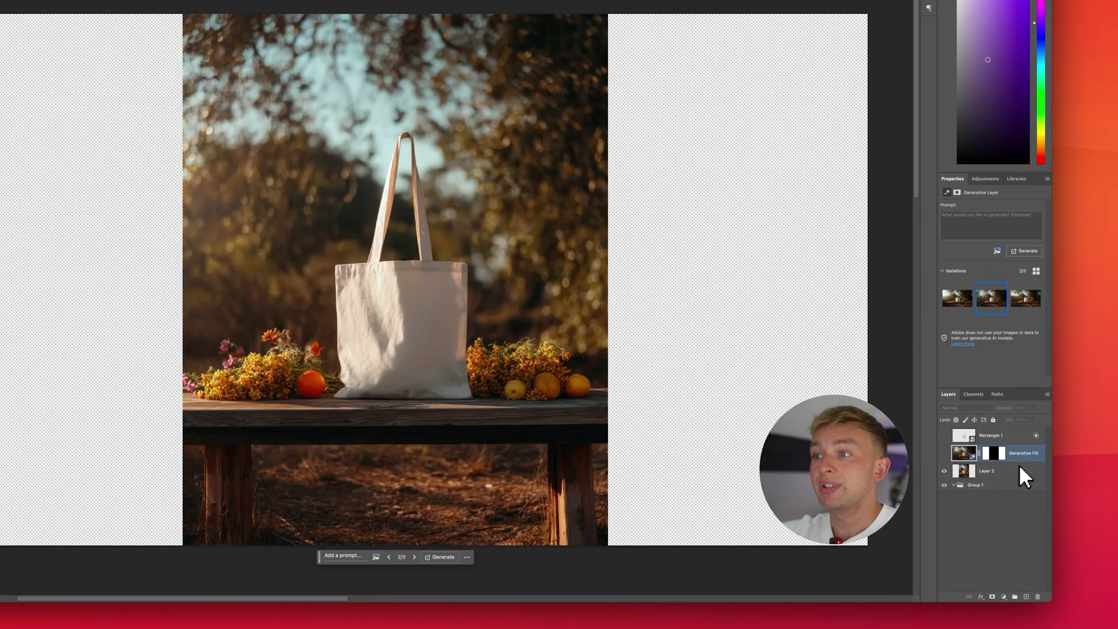
key(Delete)
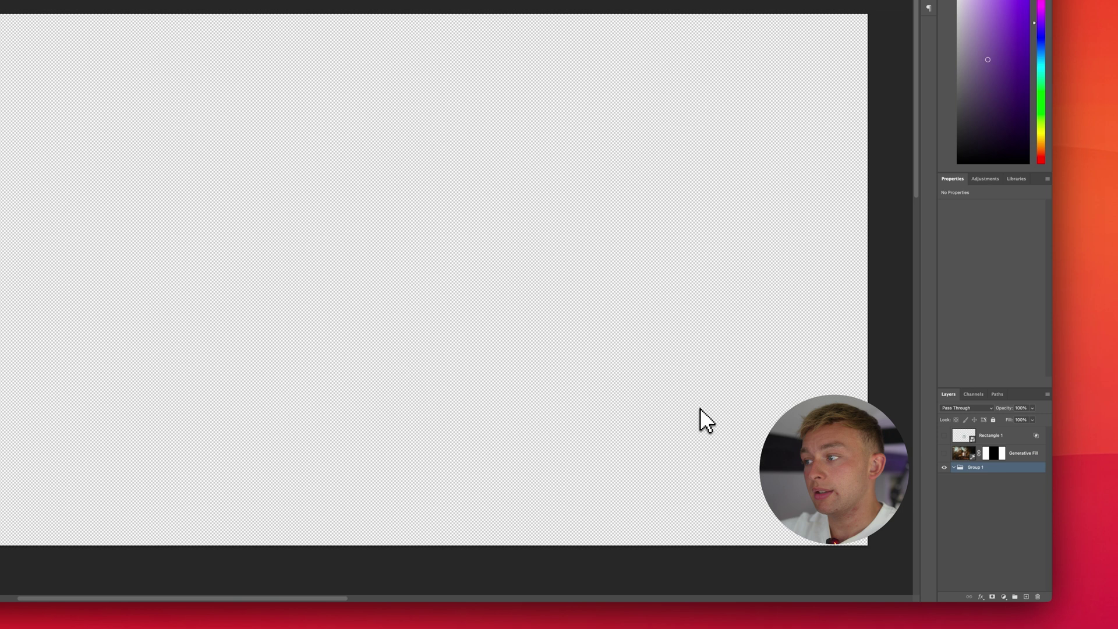
key(super+z)
Delete the Generative Fill layer.
click(1019, 461)
key(Delete)
Select the transparent areas on both sides of the photo, slightly overlapping its edges, and fill them with Generative Fill without a prompt.
drag(527, 324, 511, 325)
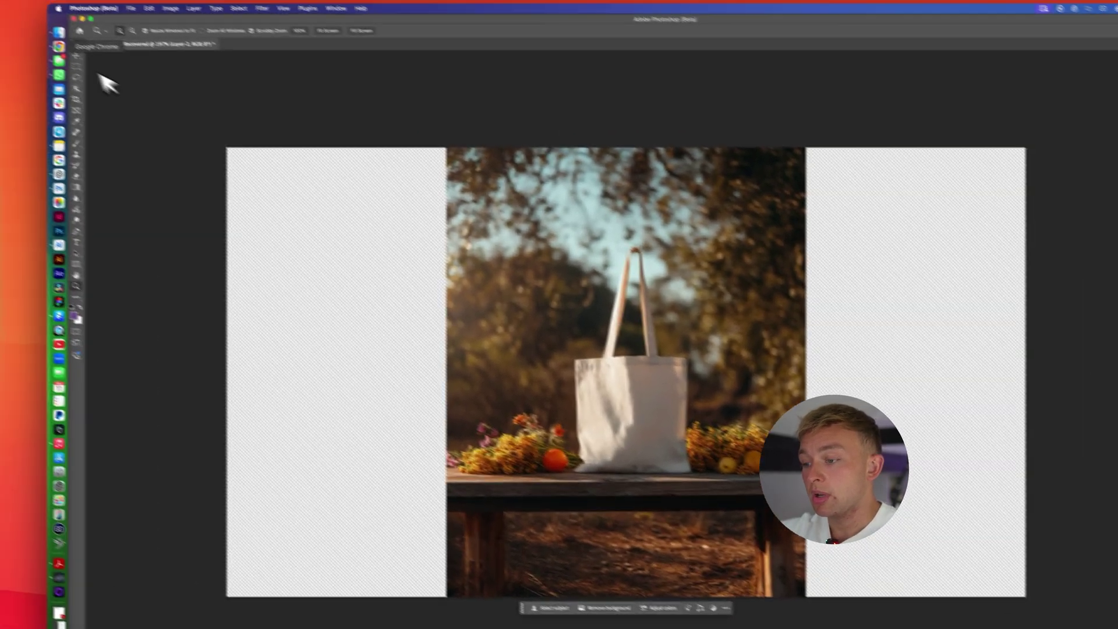
click(76, 66)
drag(226, 146, 426, 604)
drag(360, 516, 383, 510)
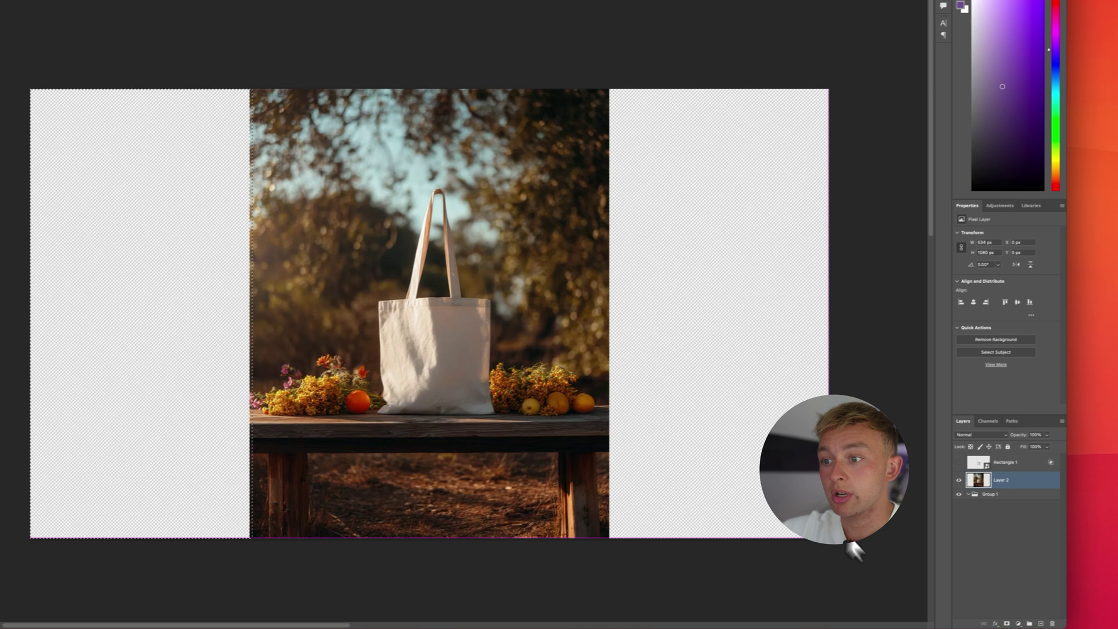
drag(977, 510, 727, 15)
drag(661, 84, 688, 97)
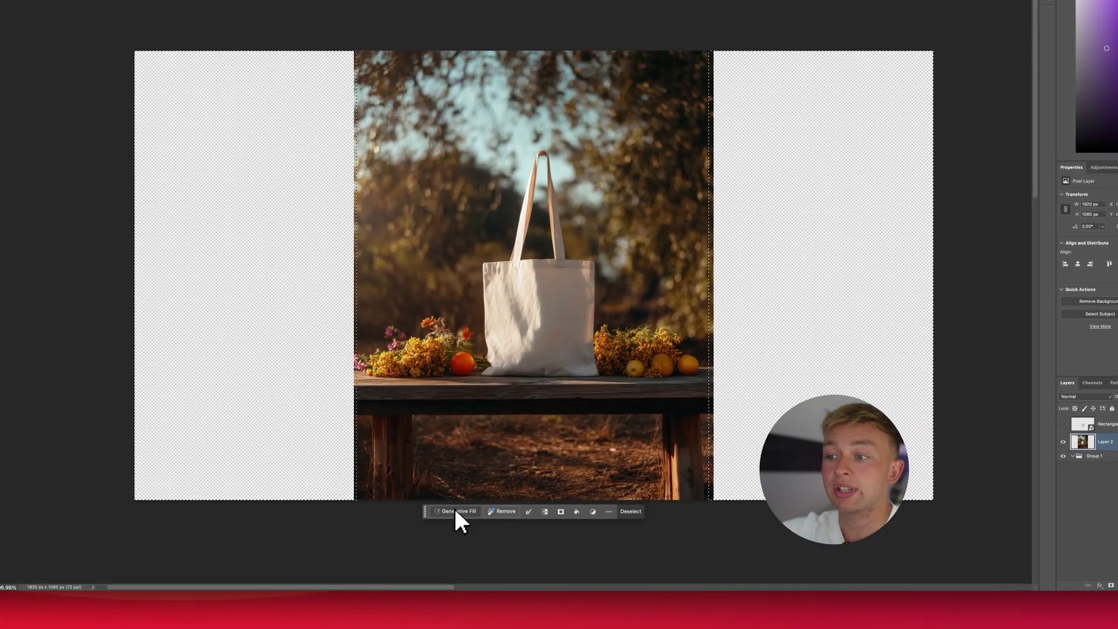
click(445, 541)
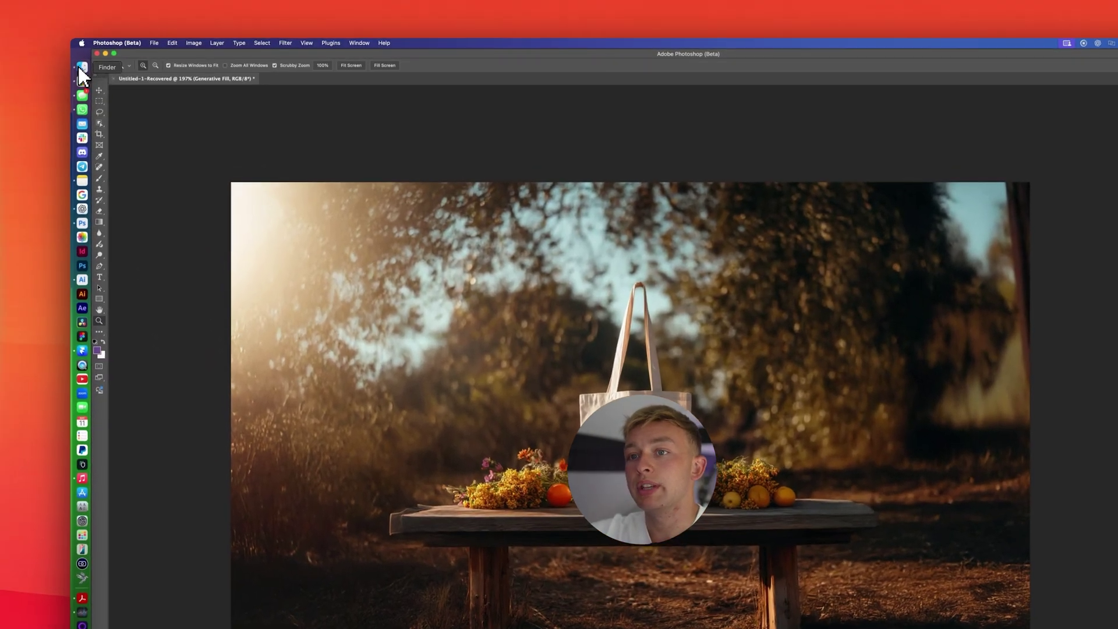
click(81, 68)
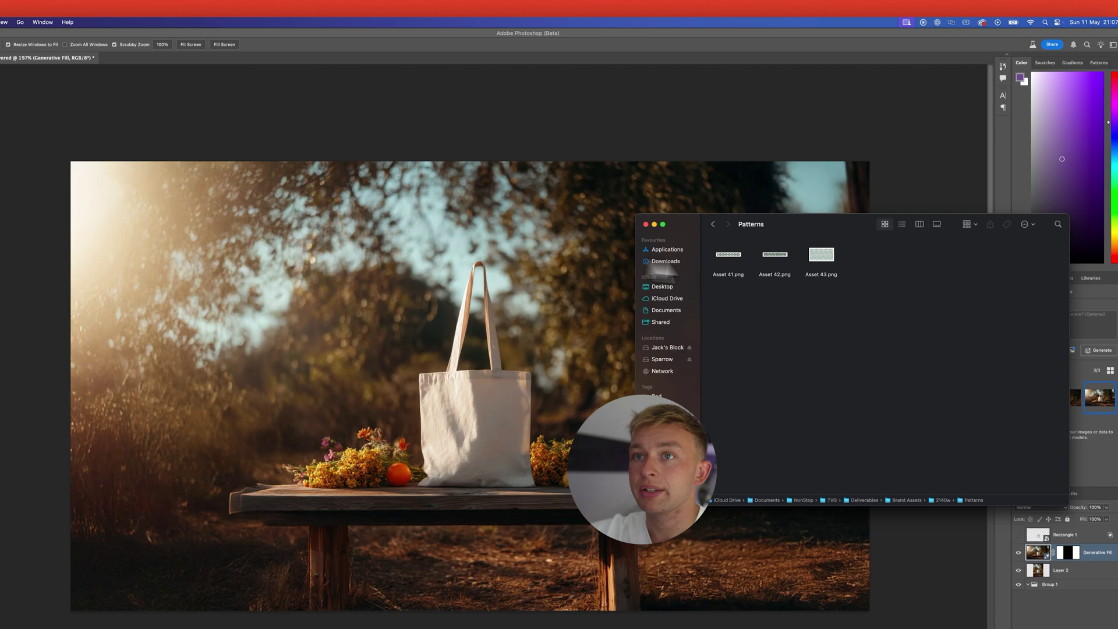
drag(825, 257, 438, 327)
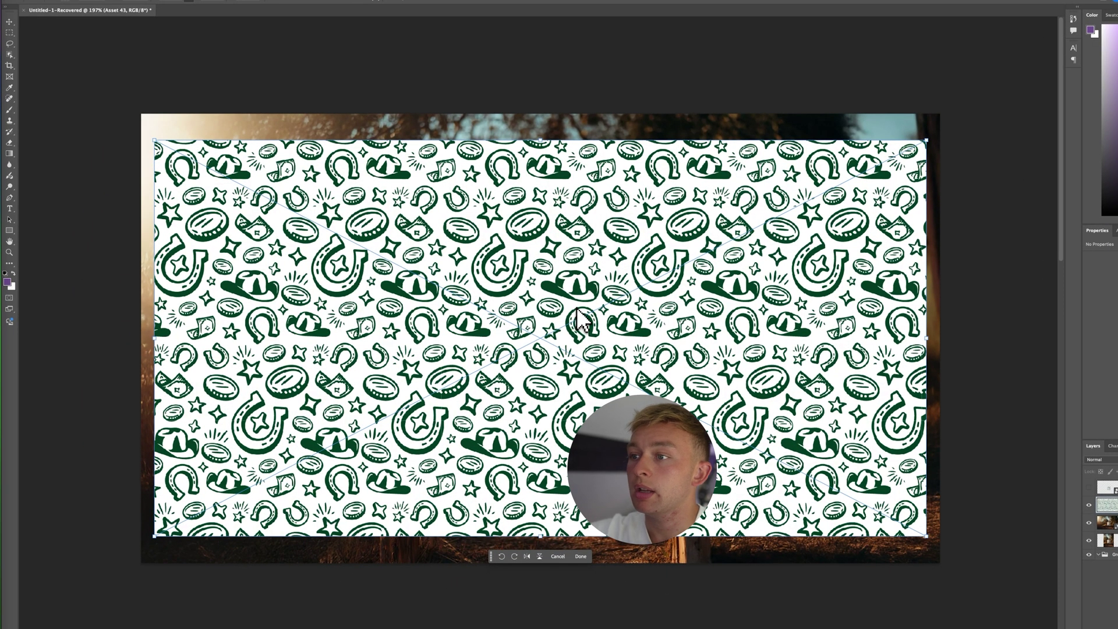
key(Return)
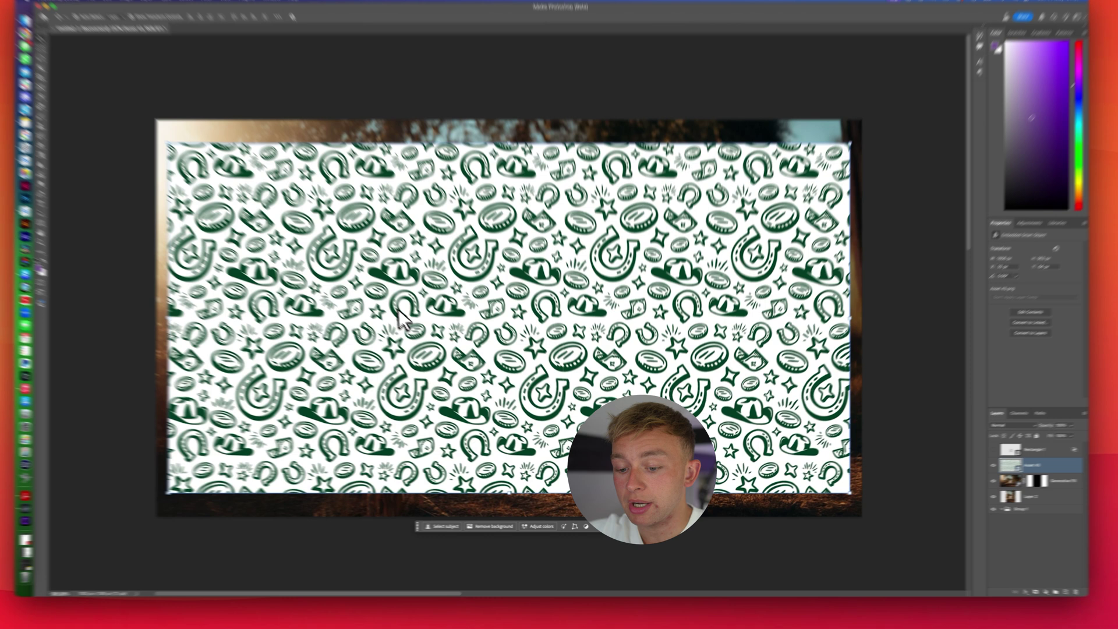
key(Delete)
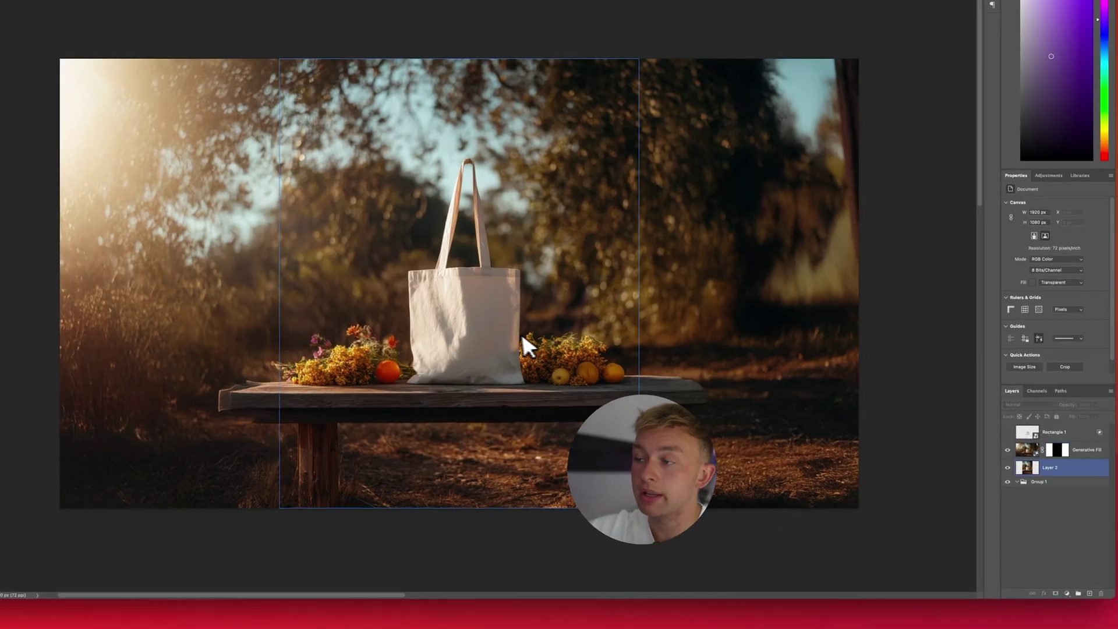
Draw a red rectangle of about 279 by 270 px over the front of the tote bag and set its layer opacity to 50%.
scroll(563, 320, up, 3)
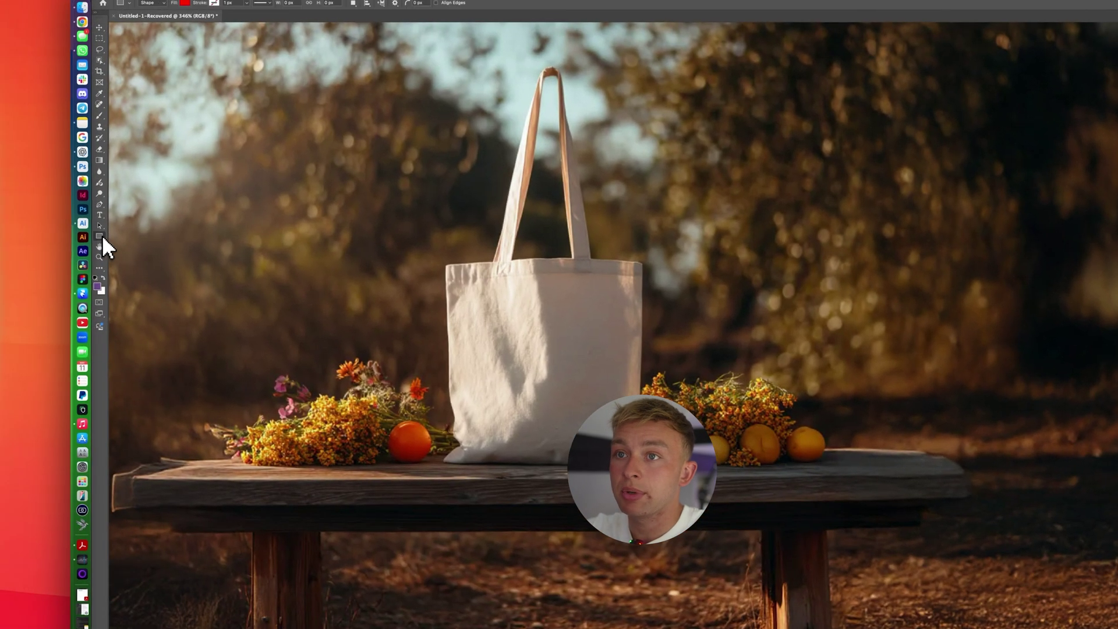
right_click(100, 236)
click(133, 236)
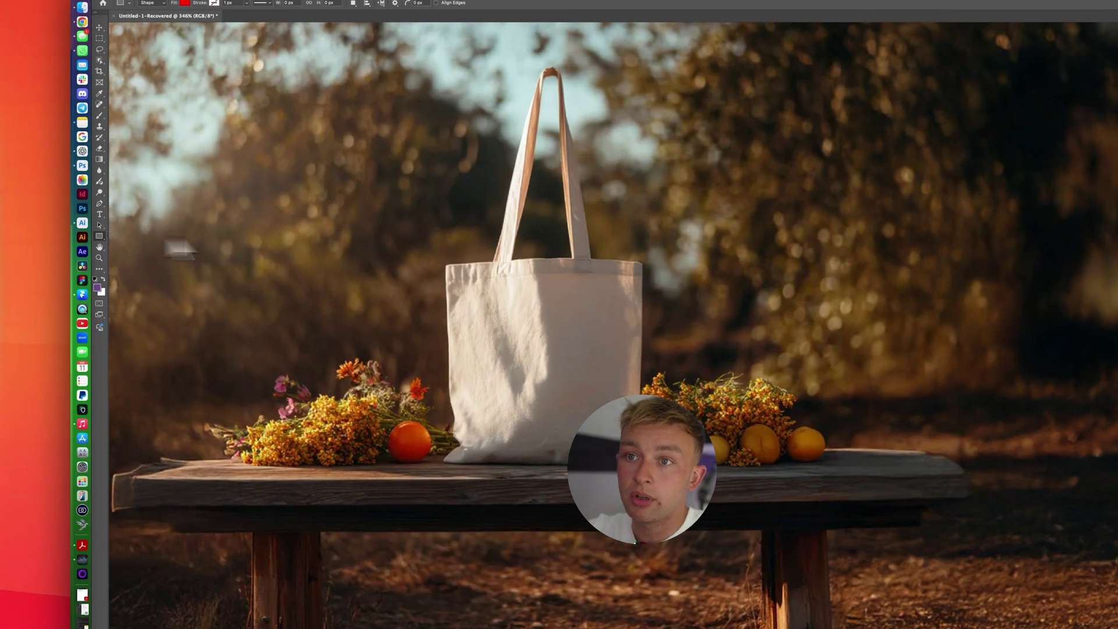
drag(450, 266, 646, 463)
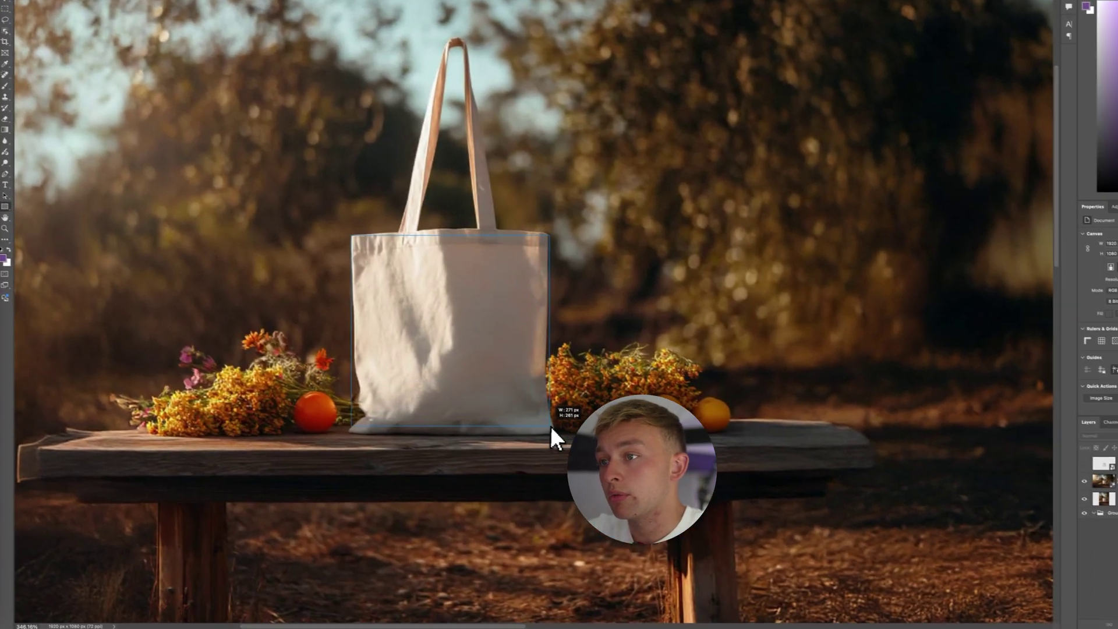
drag(550, 431, 551, 431)
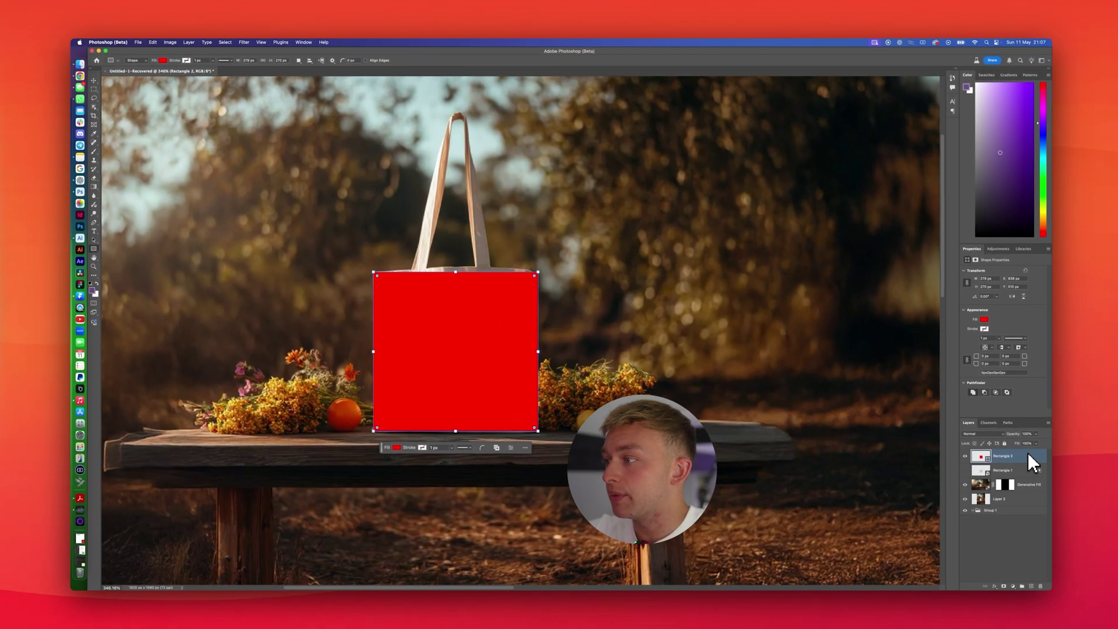
key(5)
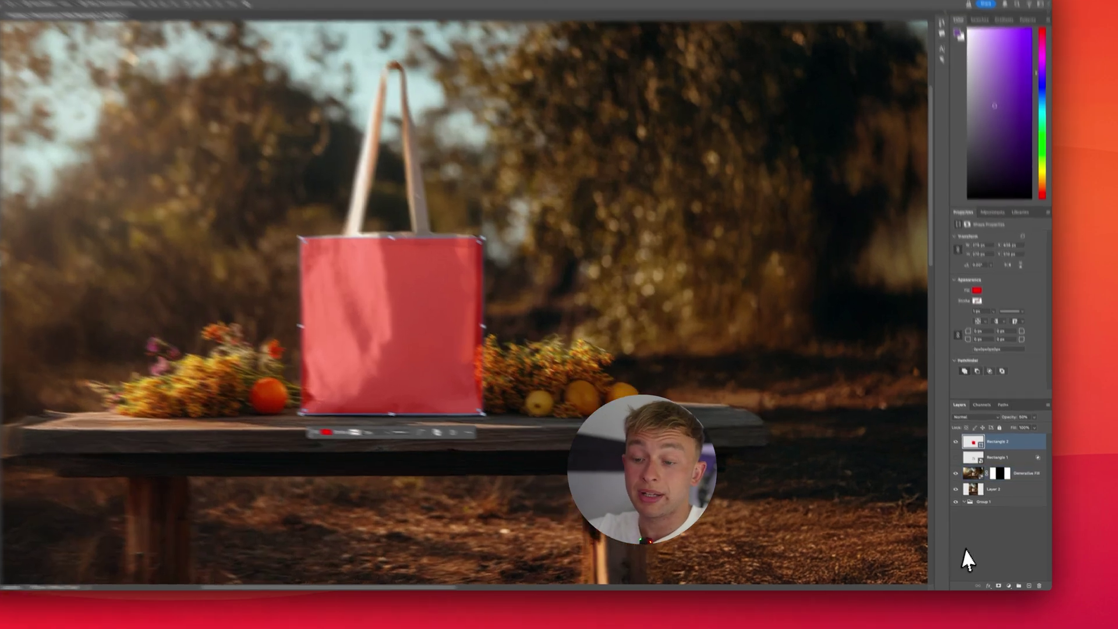
Convert the Rectangle 2 layer to a smart object.
click(983, 511)
click(998, 421)
right_click(999, 421)
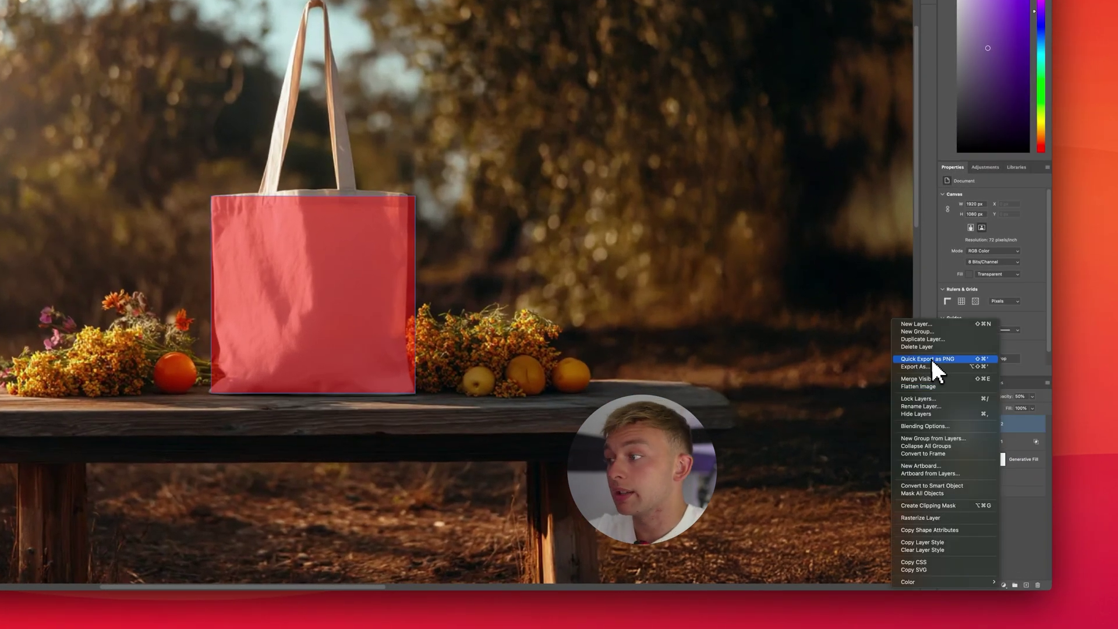
click(926, 486)
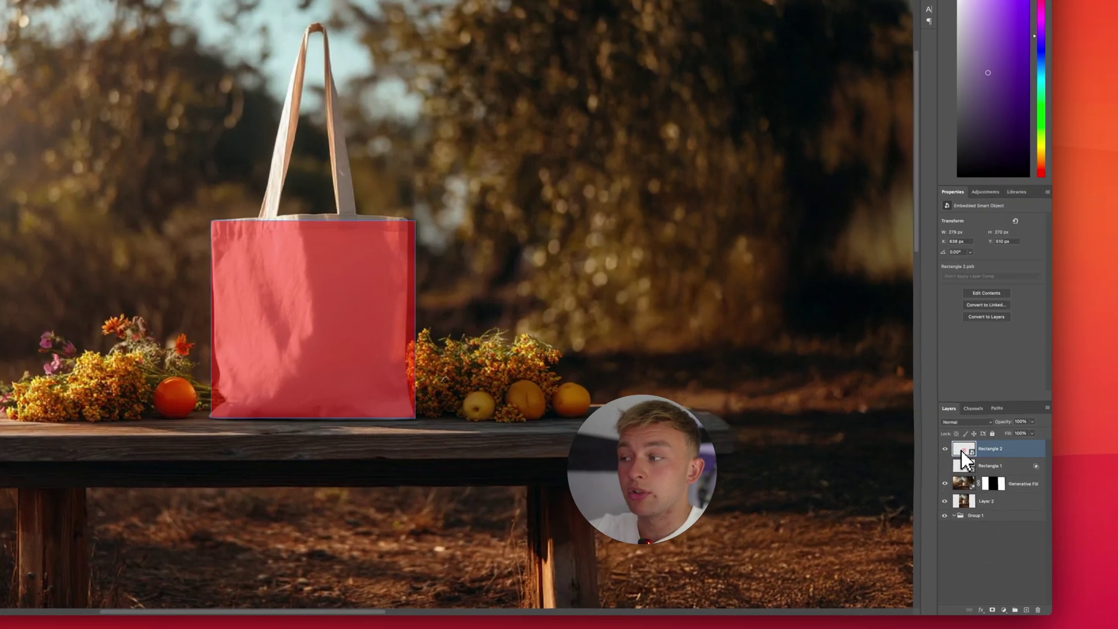
Open the contents of the Rectangle 2 smart object and close that document to return to the bag scene.
double_click(962, 424)
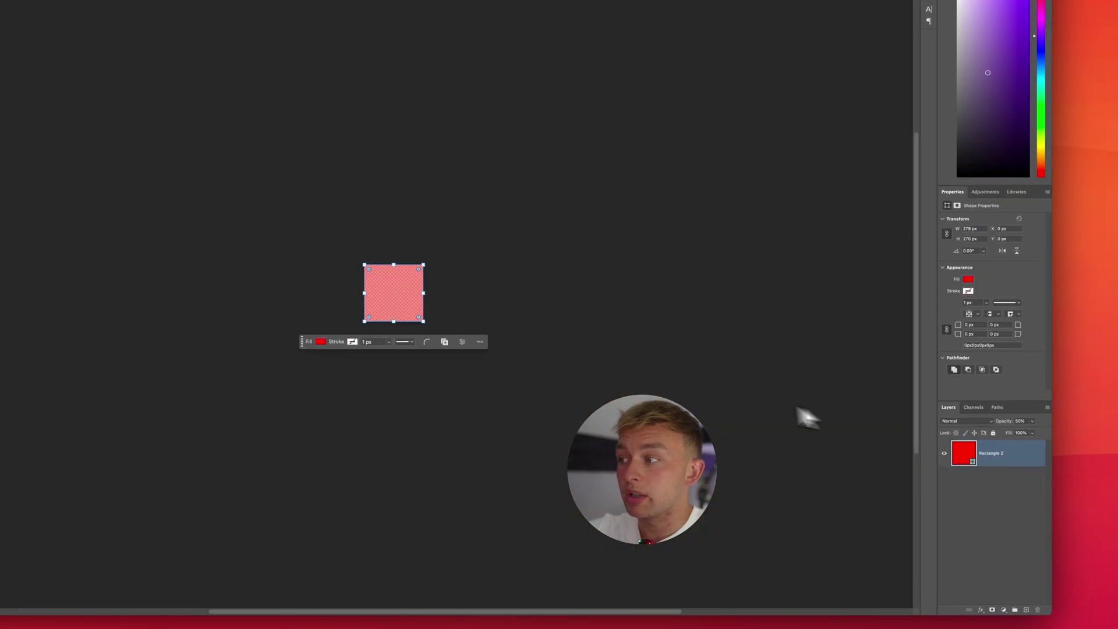
click(718, 388)
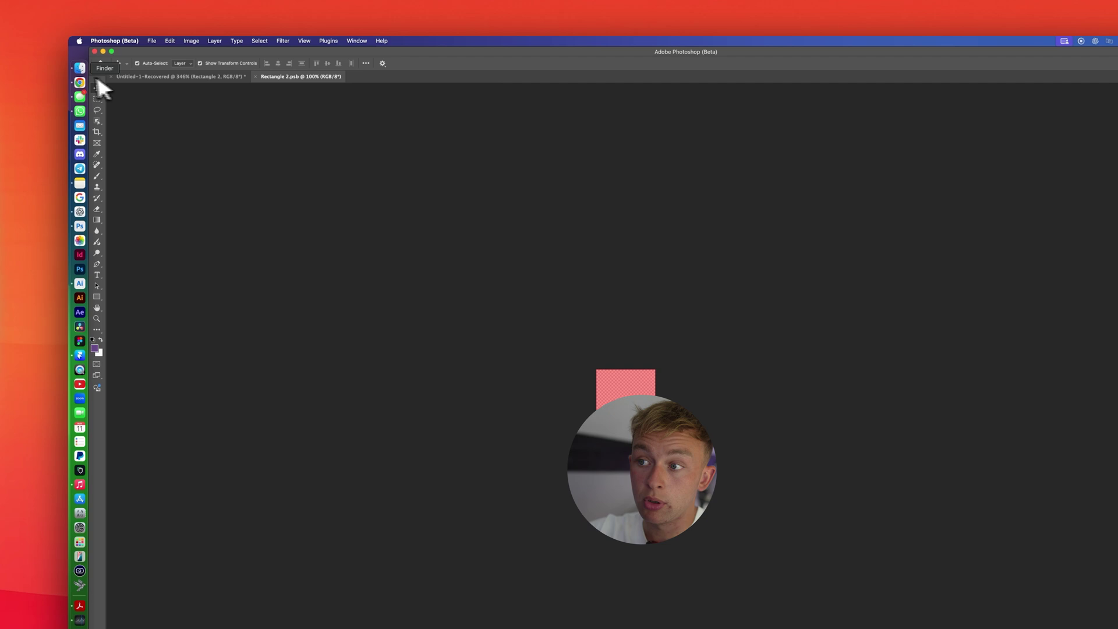
click(257, 76)
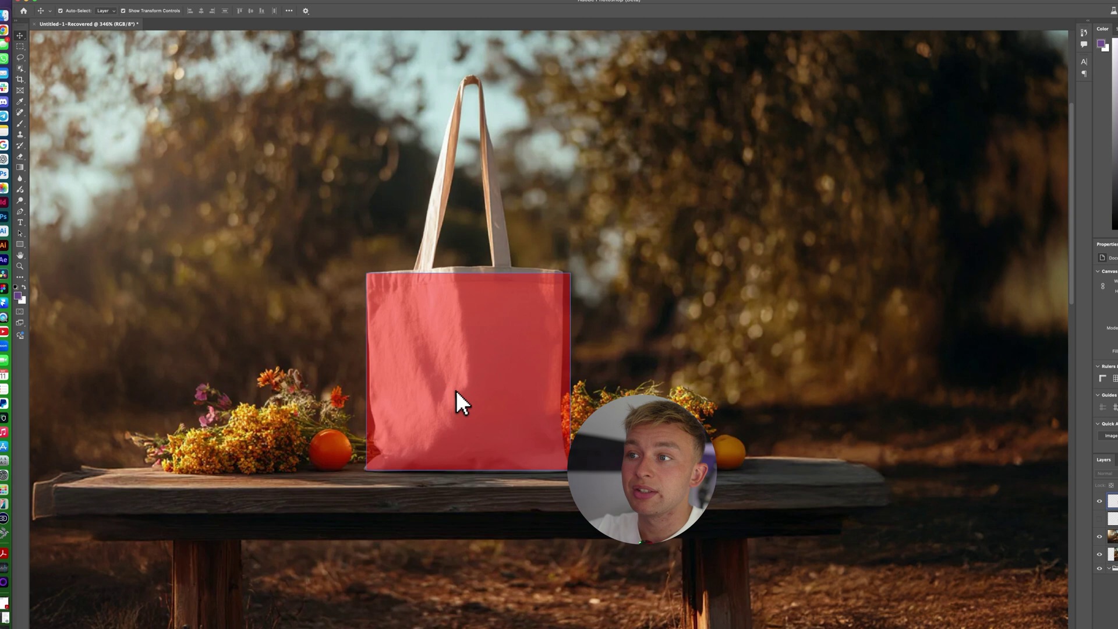
Warp the Rectangle 2 smart object so its top edge follows the bag's curved rim and its right side follows the bag's right edge.
click(452, 391)
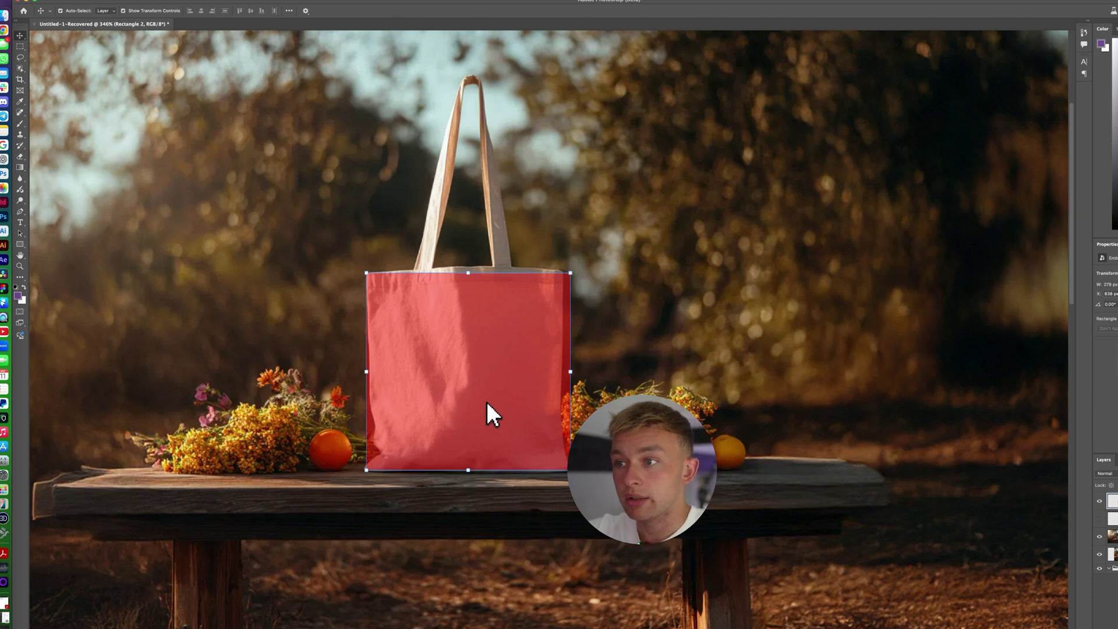
key(super)
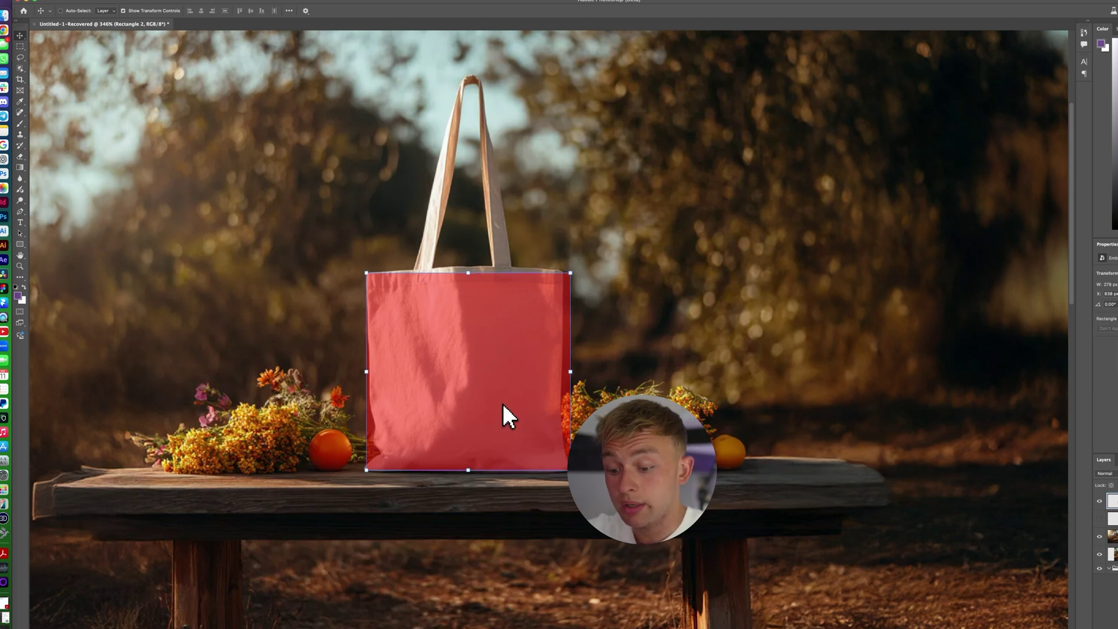
key(super+t)
right_click(460, 356)
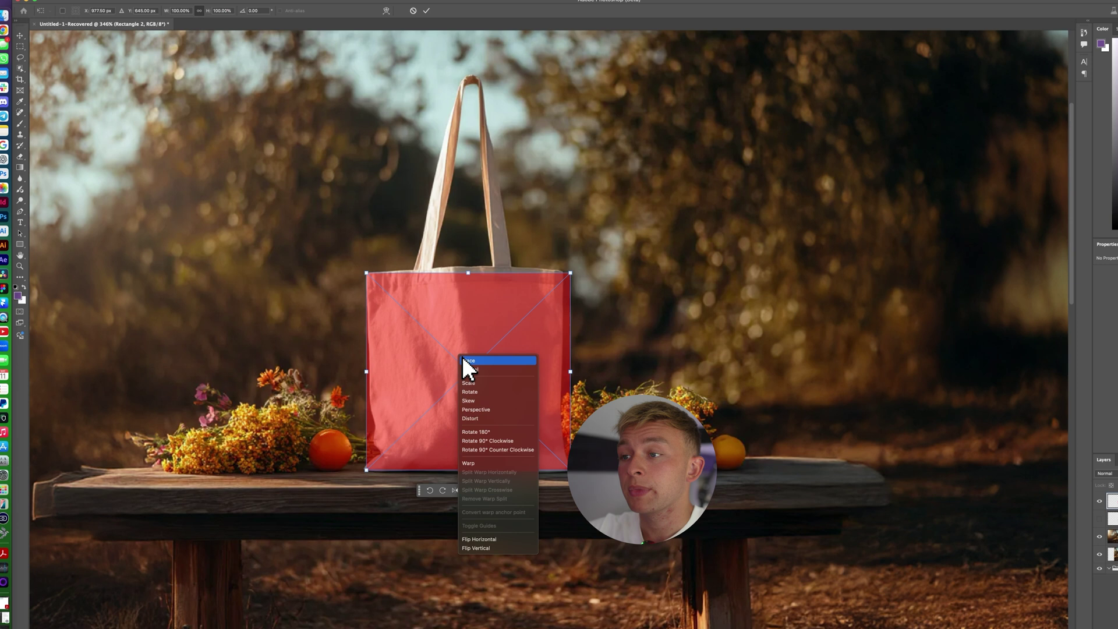
click(477, 461)
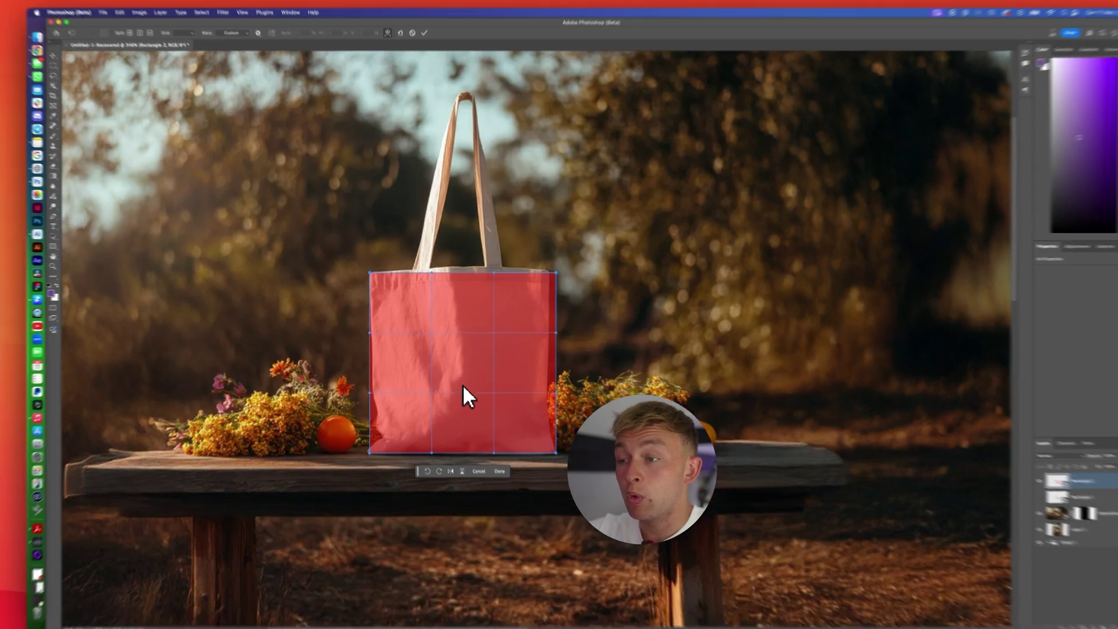
scroll(468, 396, up, 8)
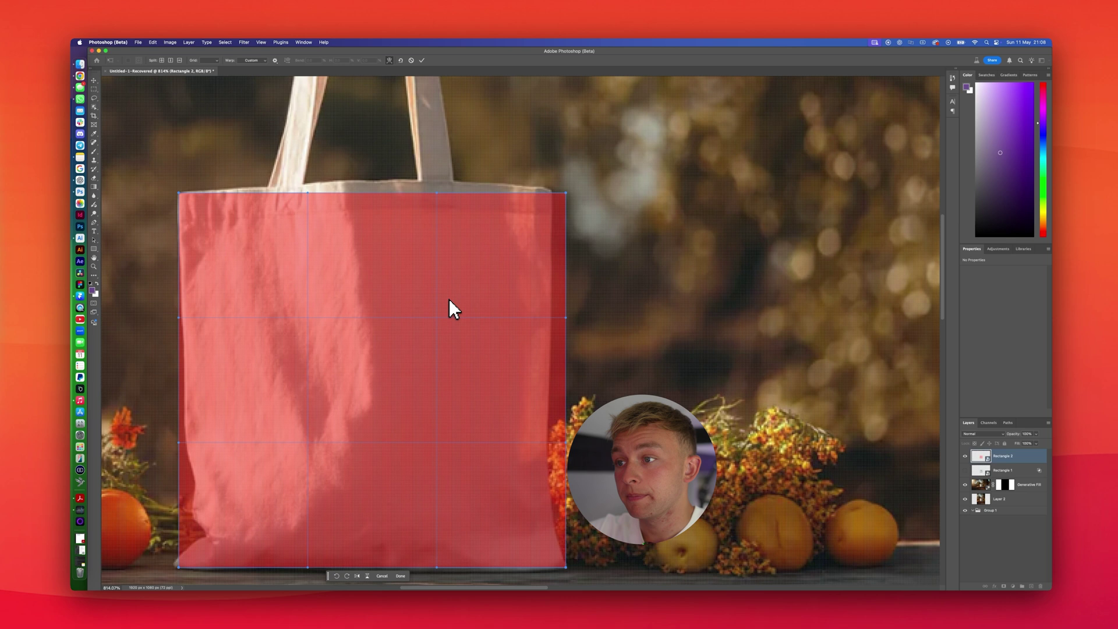
scroll(449, 299, left, 2)
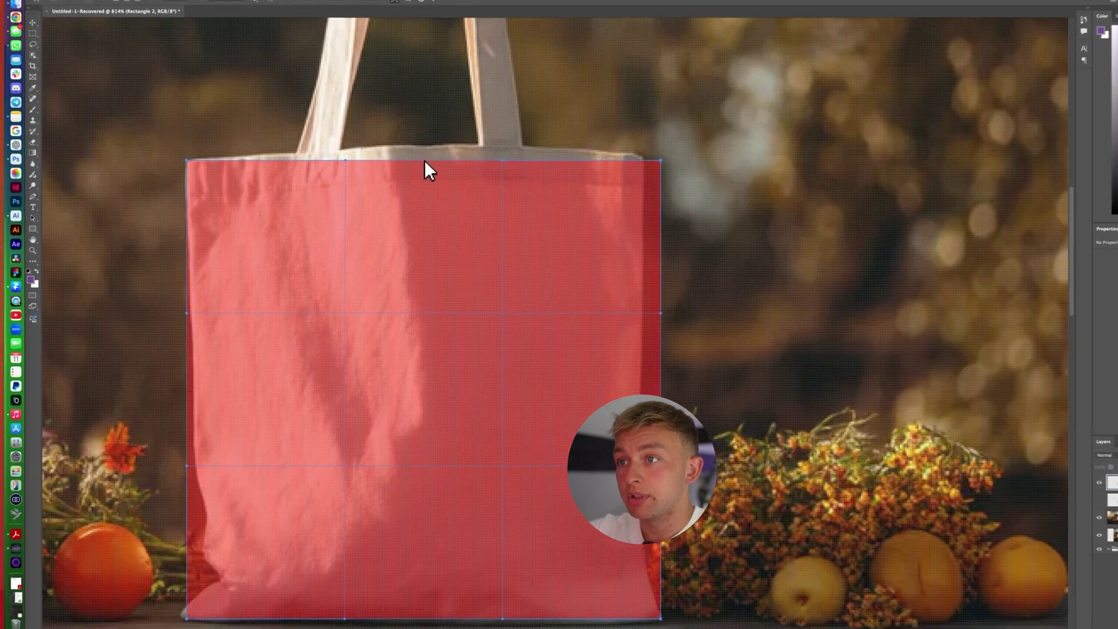
drag(414, 193, 426, 143)
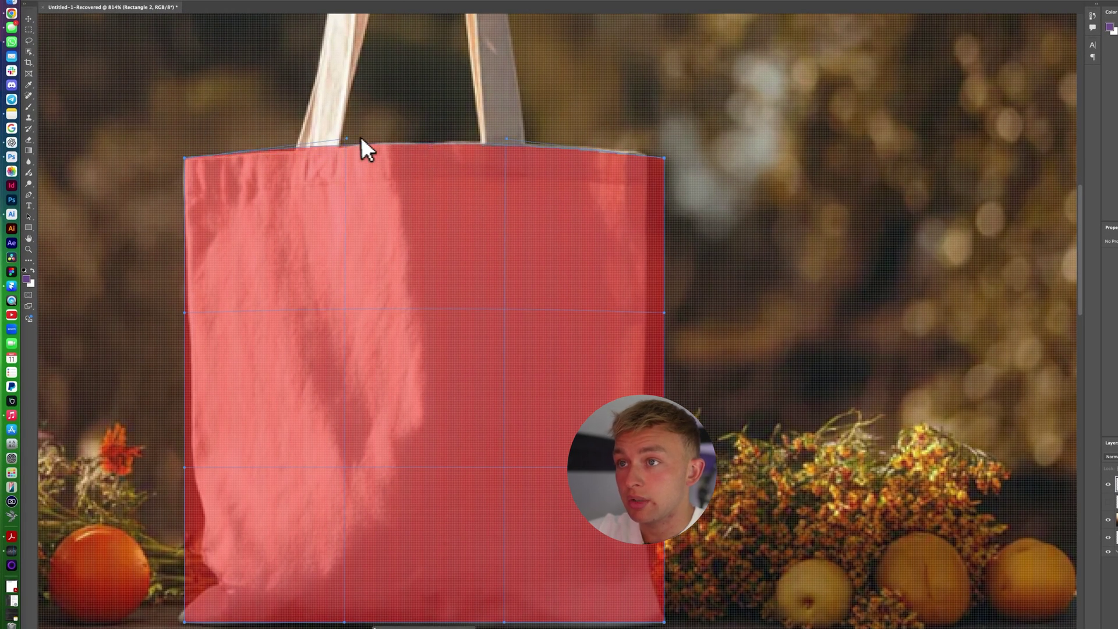
drag(348, 138, 340, 143)
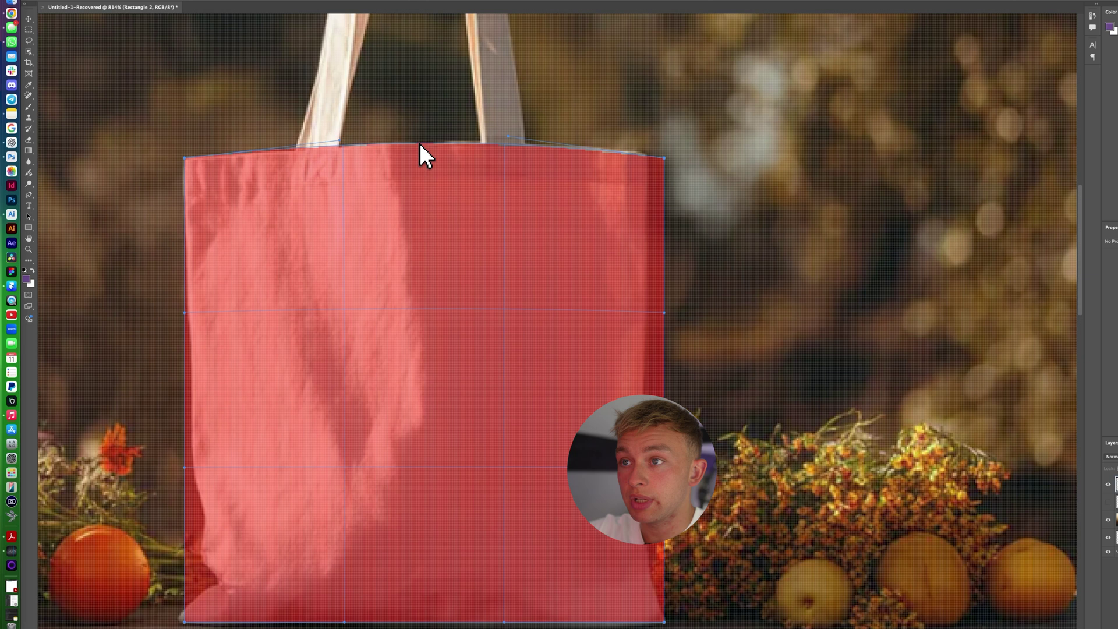
drag(668, 160, 646, 155)
drag(665, 313, 645, 320)
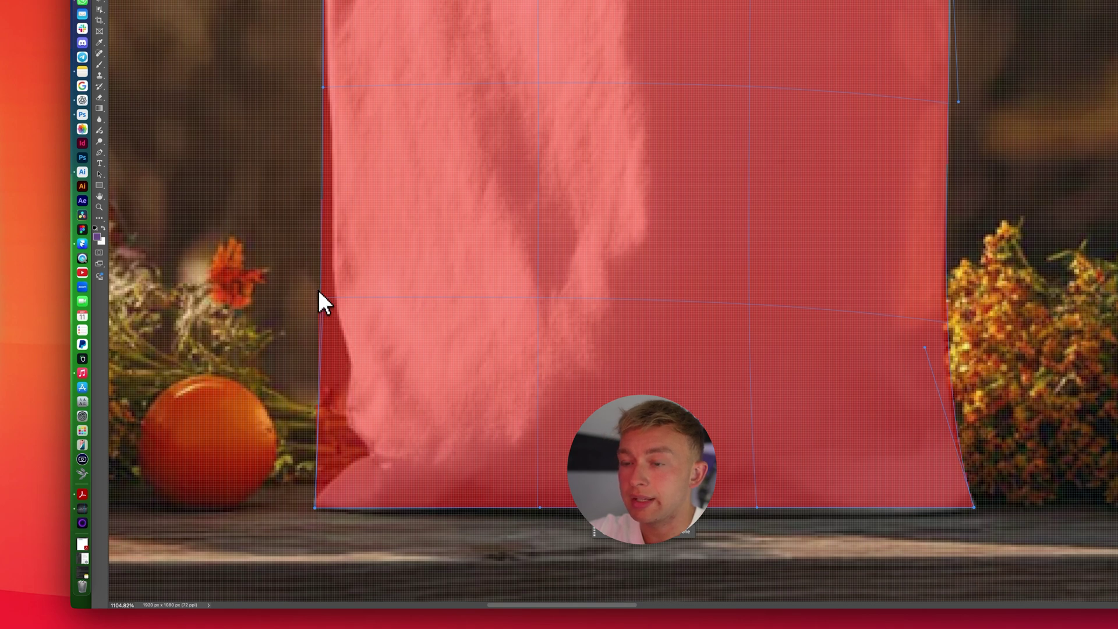
Split the warp grid horizontally at the crease near the bag's lower left corner and pull the new left edge point onto it.
drag(324, 295, 401, 348)
key(super+z)
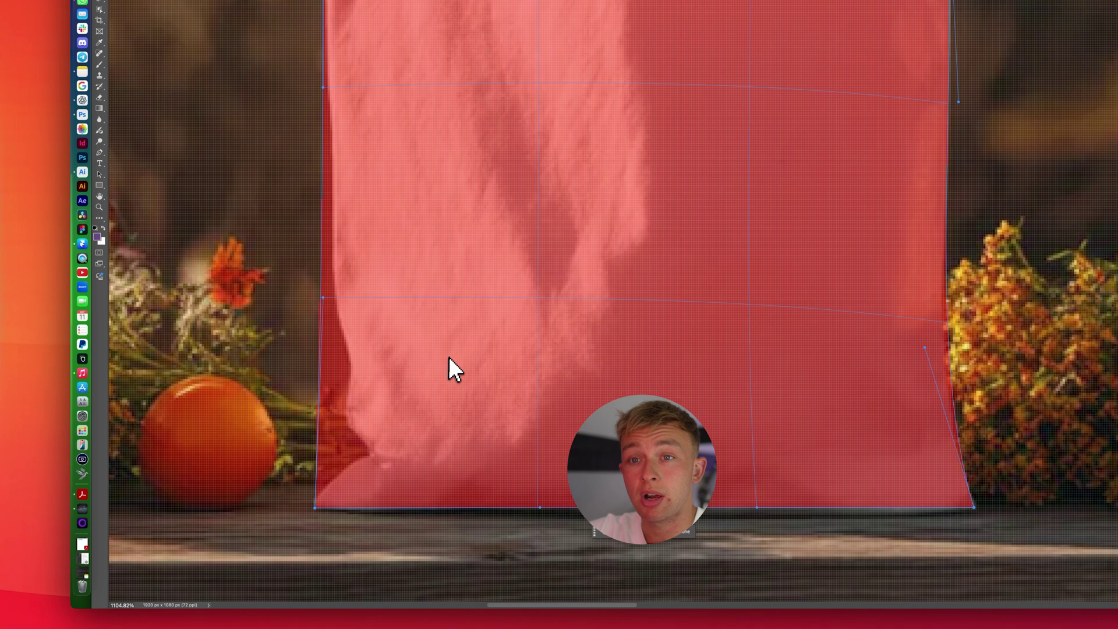
scroll(380, 446, left, 2)
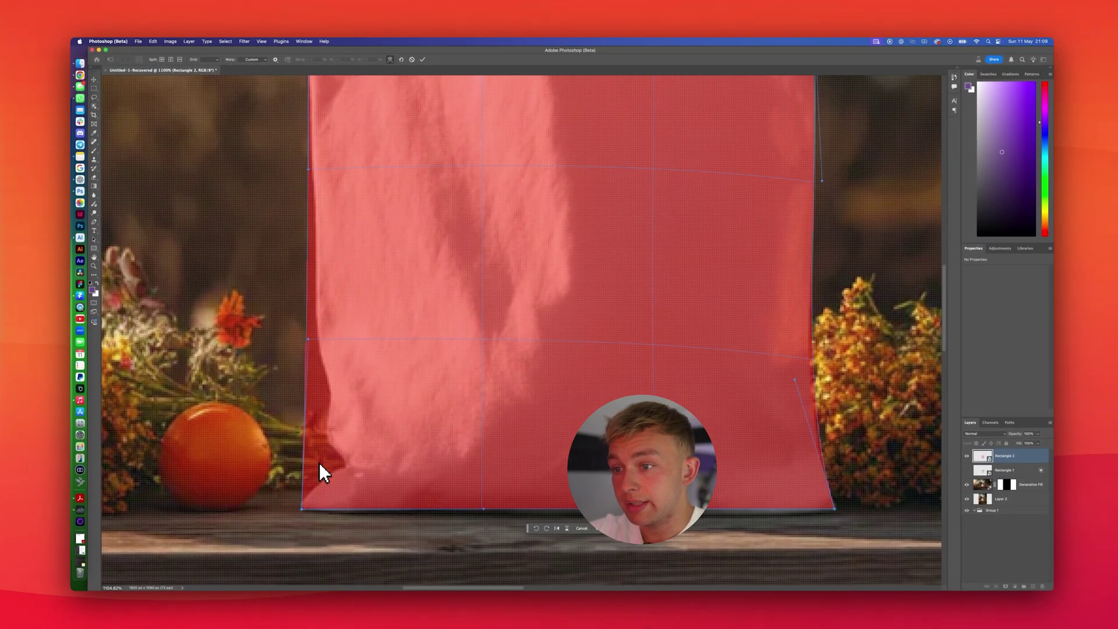
scroll(380, 450, up, 3)
key(alt)
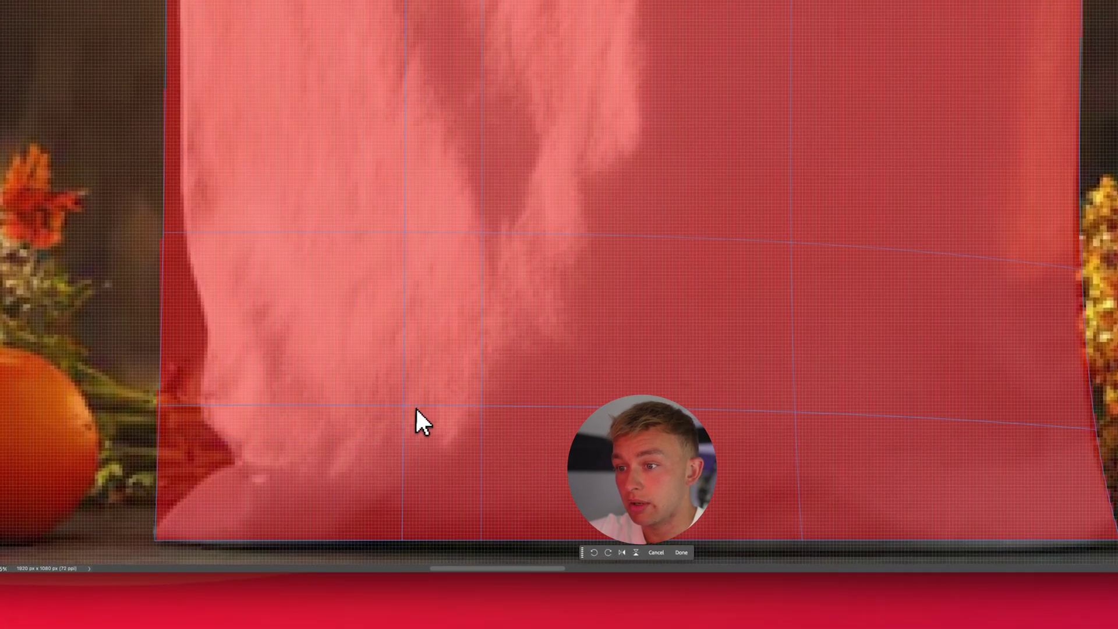
click(233, 463)
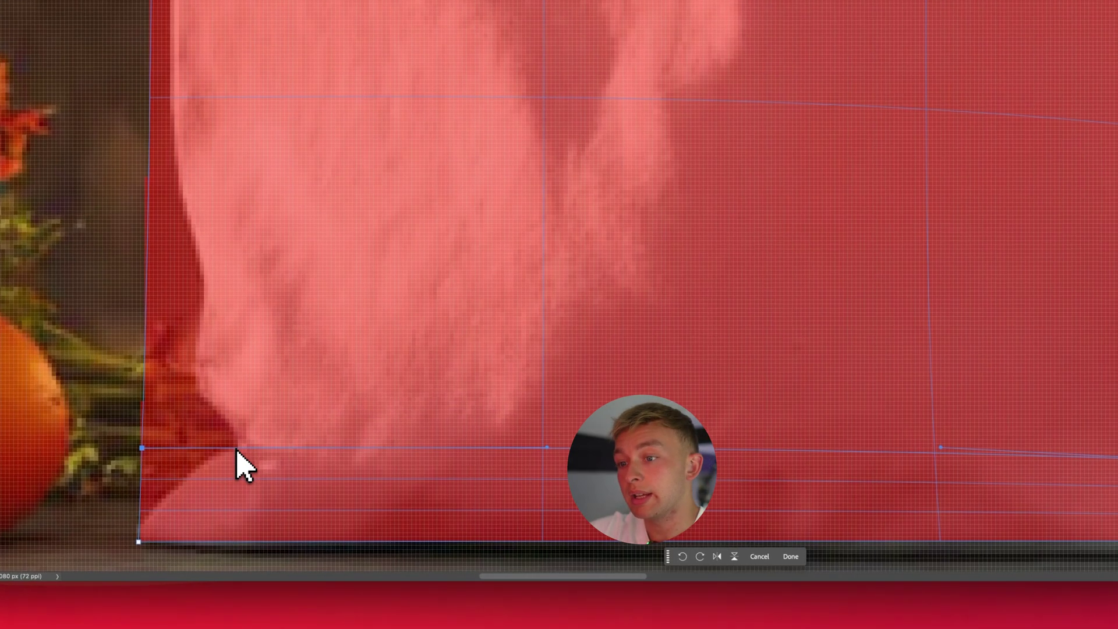
drag(144, 450, 208, 463)
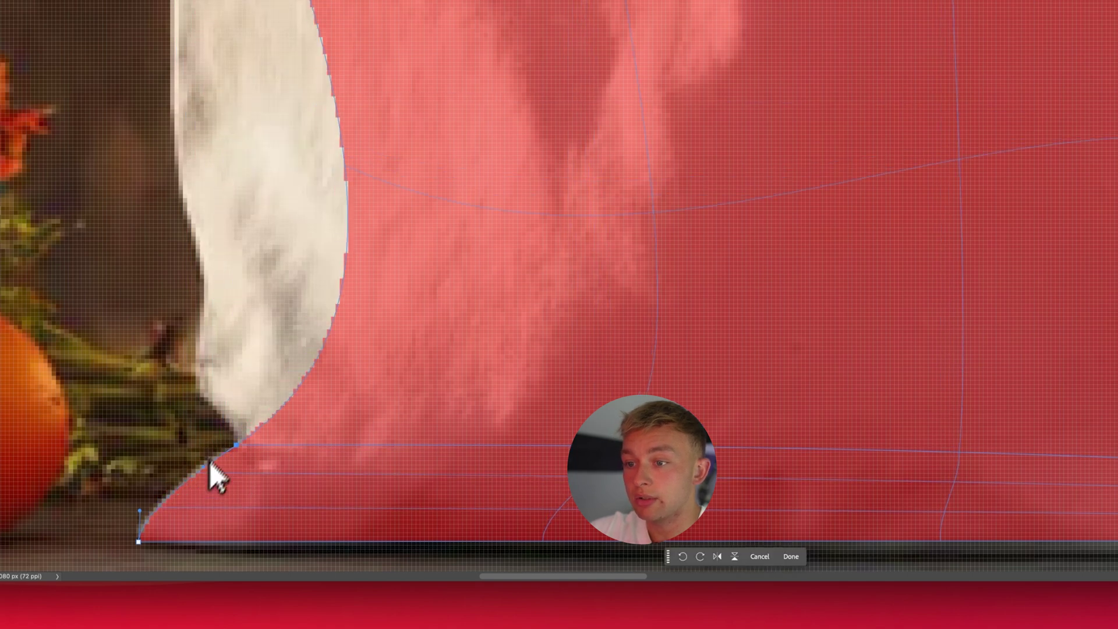
Add more warp splits above the bag's lower left crease and pull their edge points and handles onto the bag's left edge.
click(302, 386)
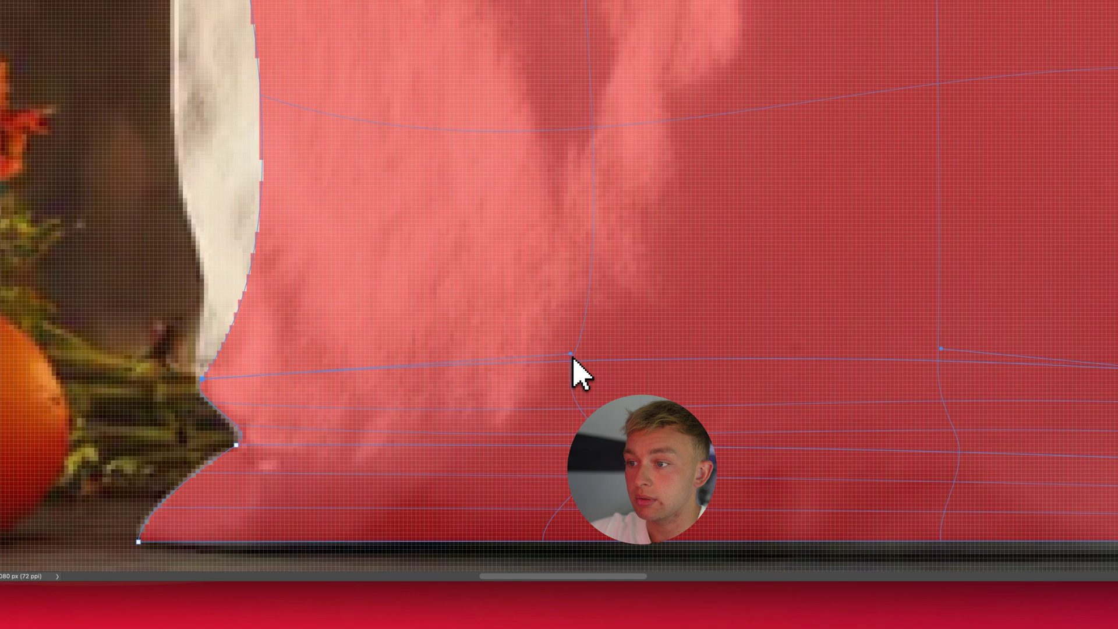
drag(255, 254, 205, 260)
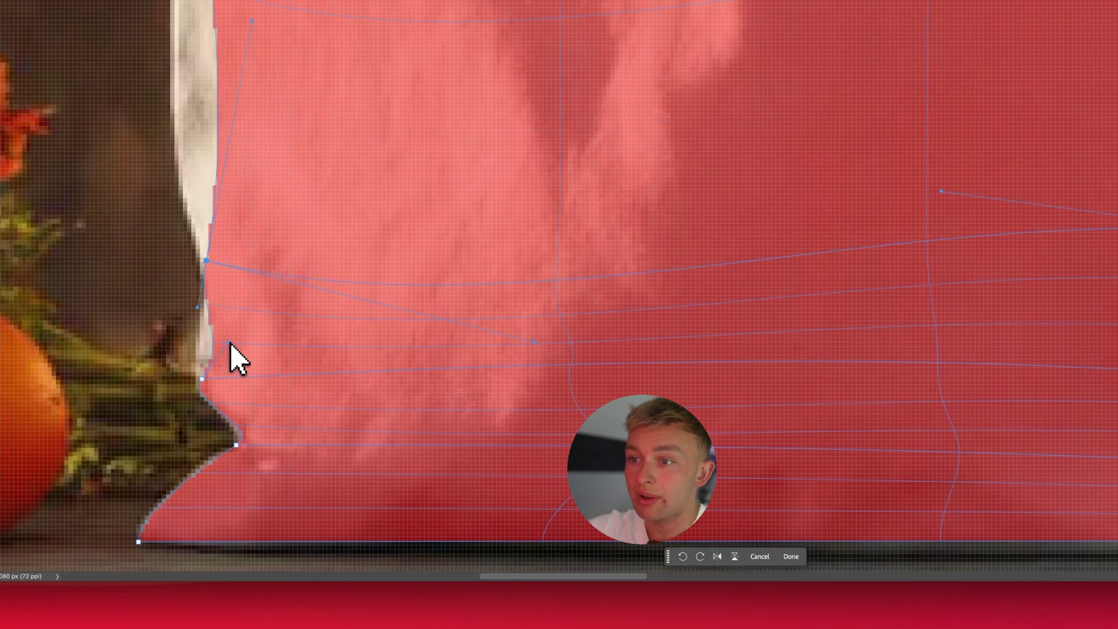
drag(228, 343, 207, 343)
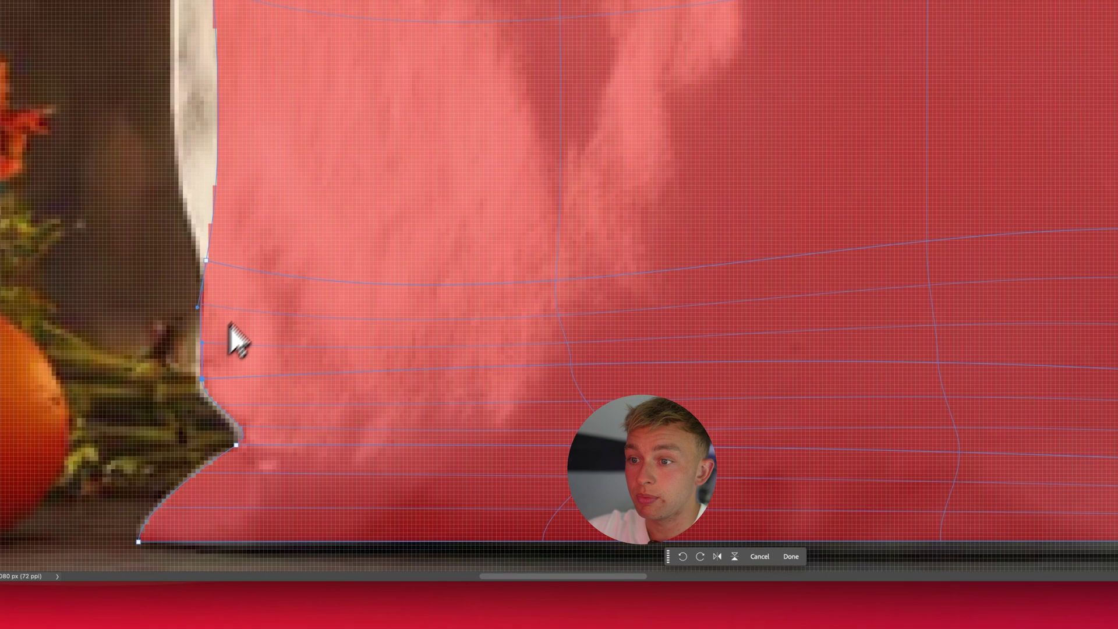
scroll(278, 241, down, 3)
scroll(279, 240, up, 3)
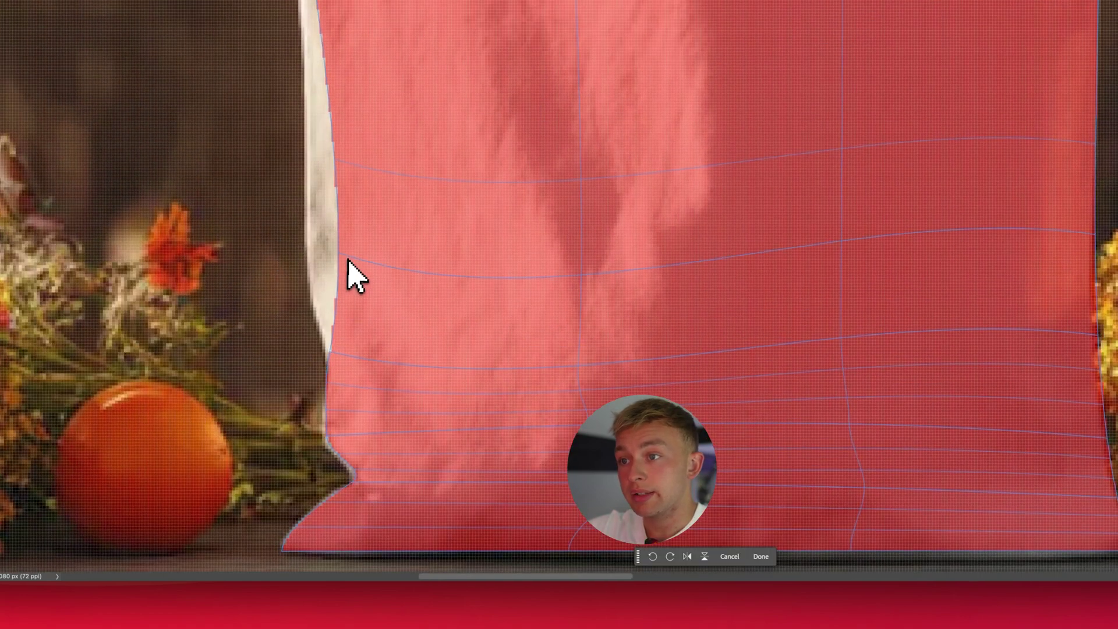
Pull the remaining warp edge points further up the bag's left side onto its outline and commit the warp.
drag(343, 258, 310, 254)
drag(336, 322, 316, 321)
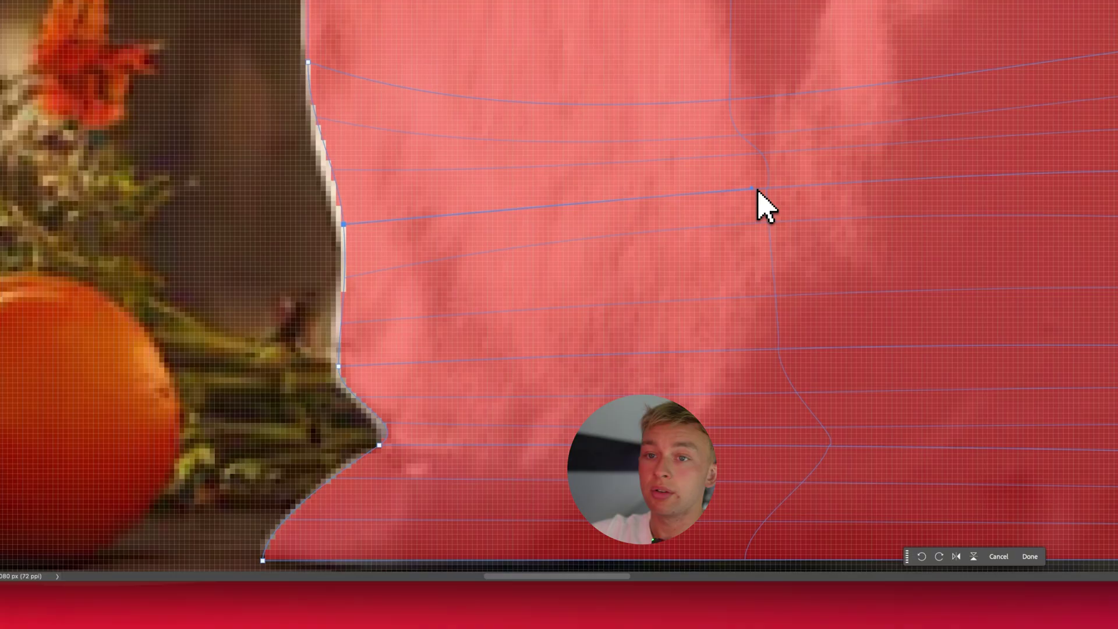
scroll(759, 192, down, 5)
scroll(361, 387, up, 6)
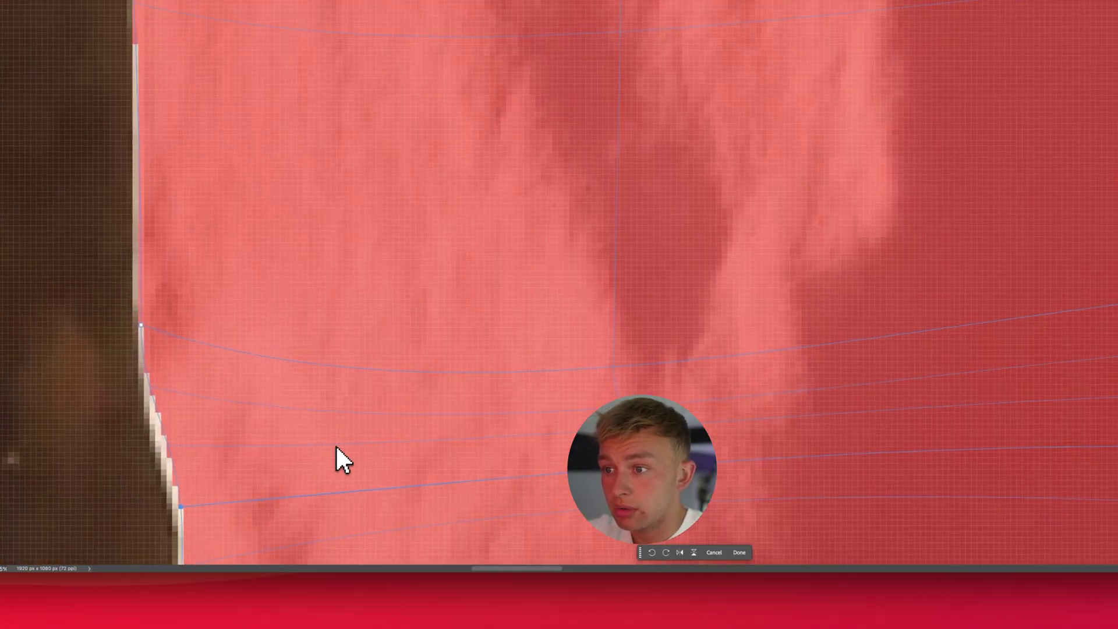
scroll(338, 441, left, 4)
scroll(339, 440, down, 5)
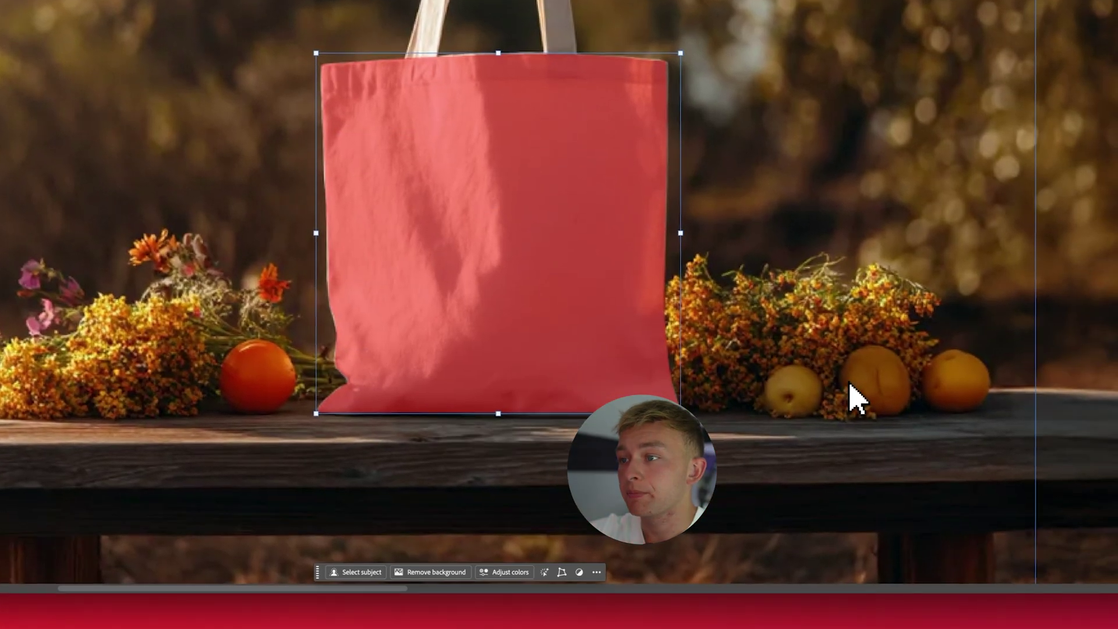
Open the contents of the warped Rectangle 2 smart object with its whole canvas in view.
scroll(458, 307, right, 2)
key(super+minus)
key(super+minus)
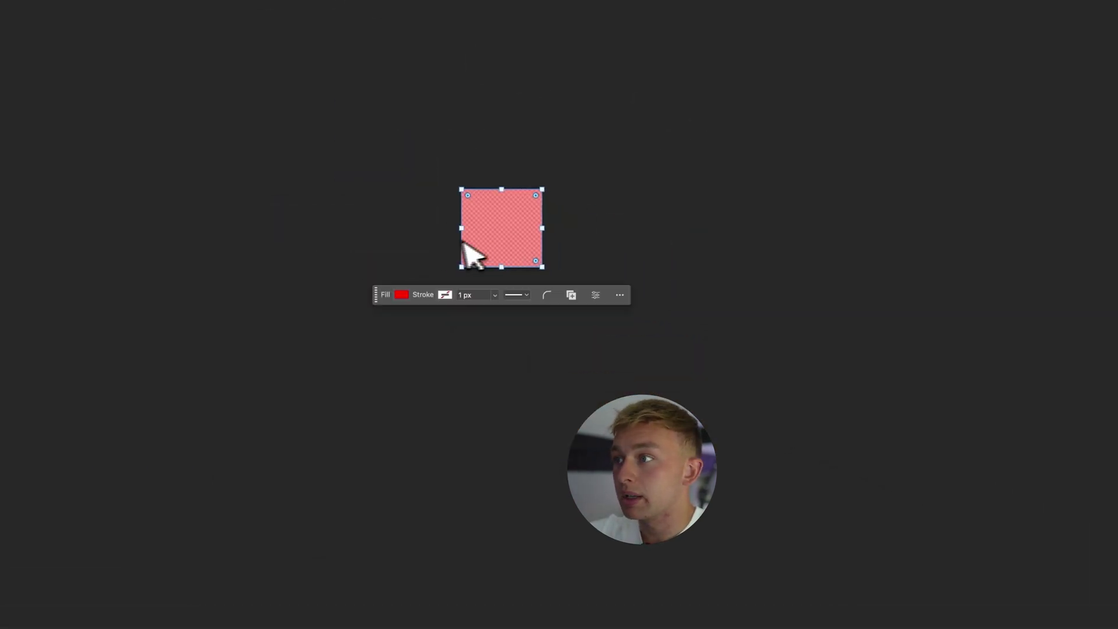
key(Return)
scroll(599, 238, up, 10)
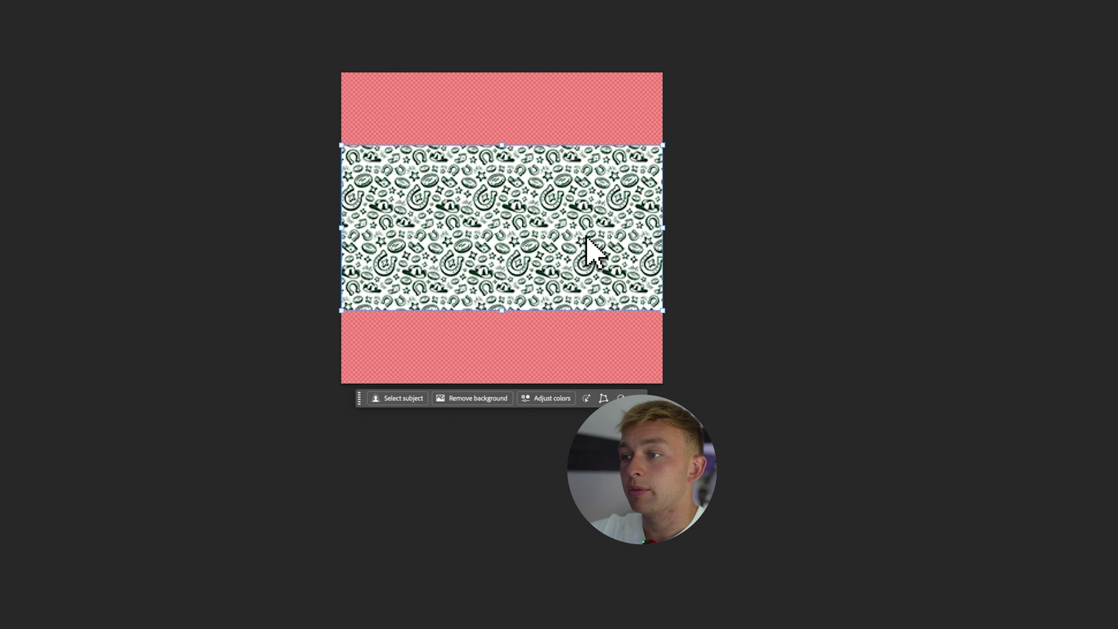
click(441, 289)
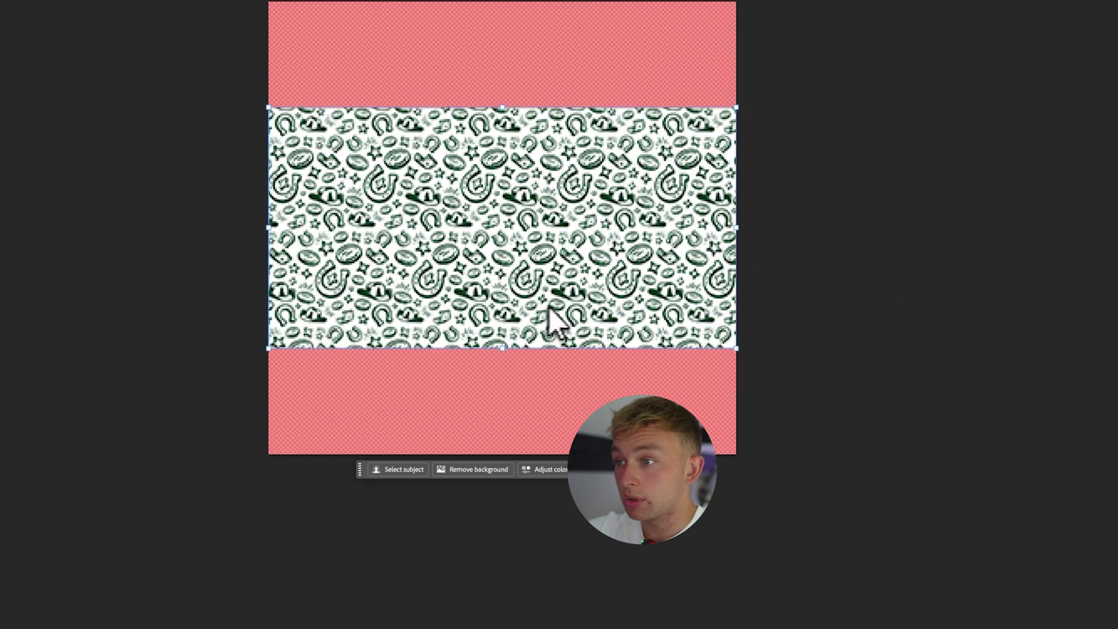
key(Delete)
Place the green horseshoe pattern file from Finder into the smart object and enlarge it until it covers the whole canvas.
key(super+Tab)
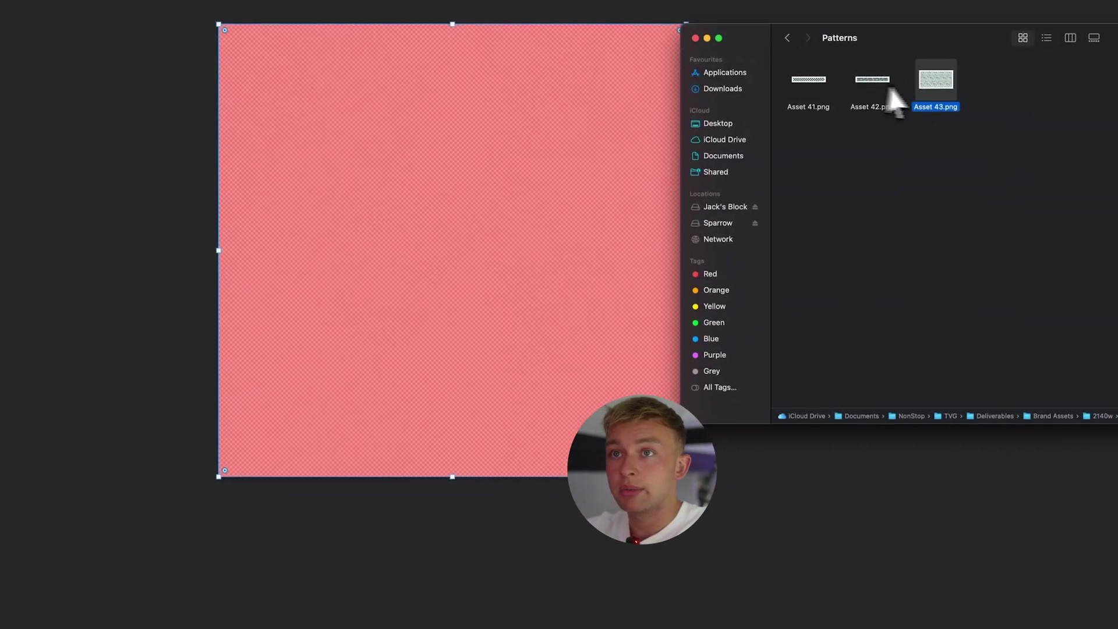
drag(895, 102, 482, 187)
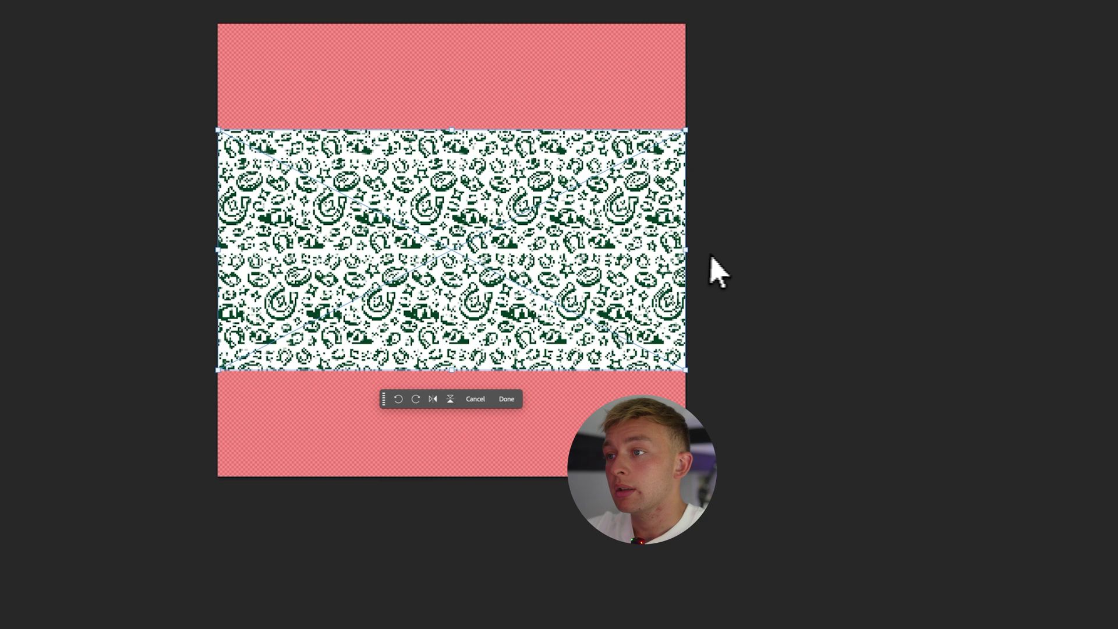
drag(686, 250, 1117, 201)
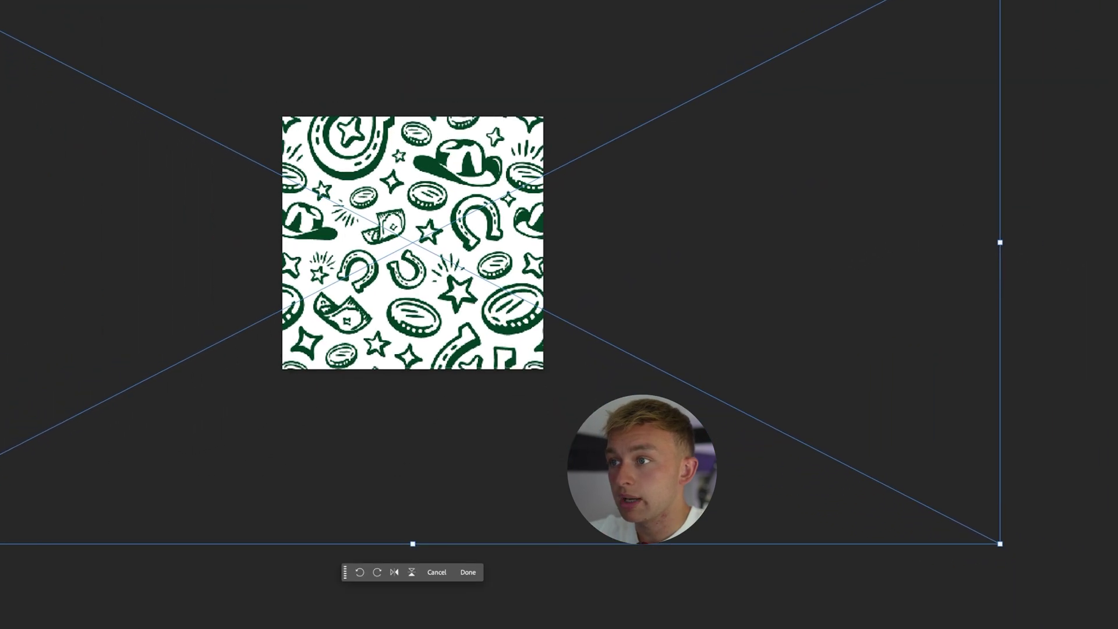
drag(1000, 243, 981, 243)
key(Return)
Close the smart object's document, saving its changes, and return to the bag scene.
click(1115, 437)
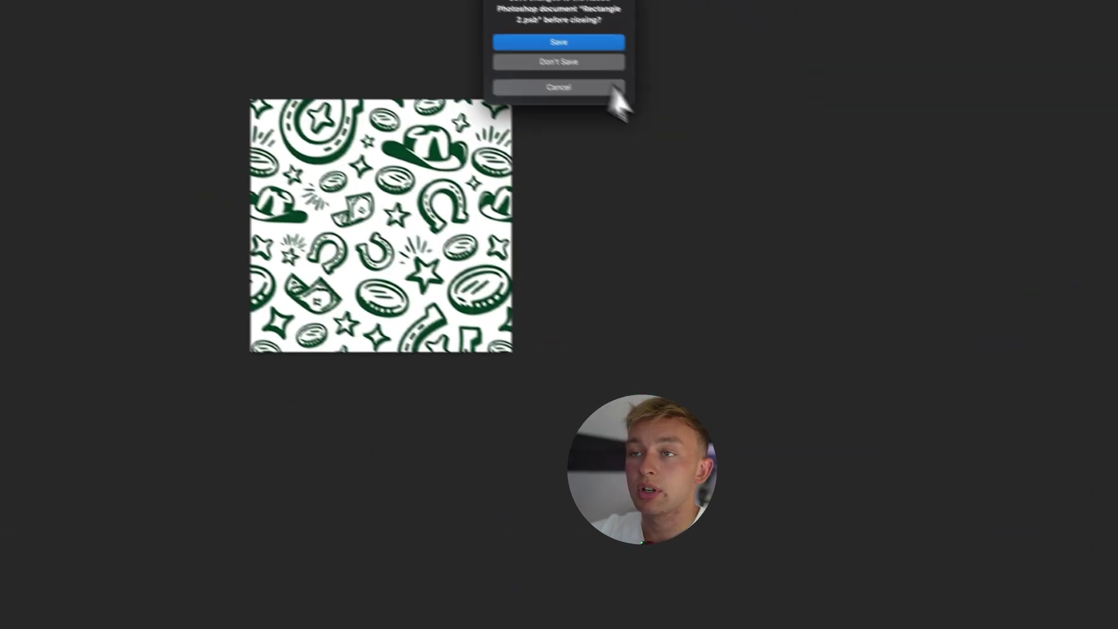
click(530, 36)
click(625, 202)
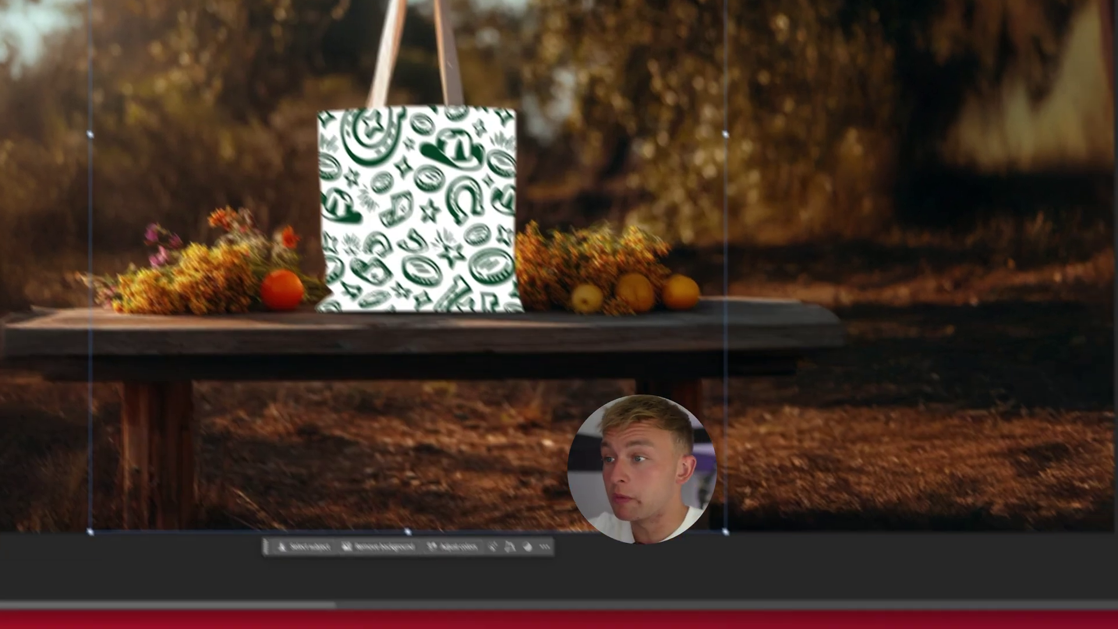
Select the Rectangle 2 layer and set its blend mode to Soft Light.
click(1116, 495)
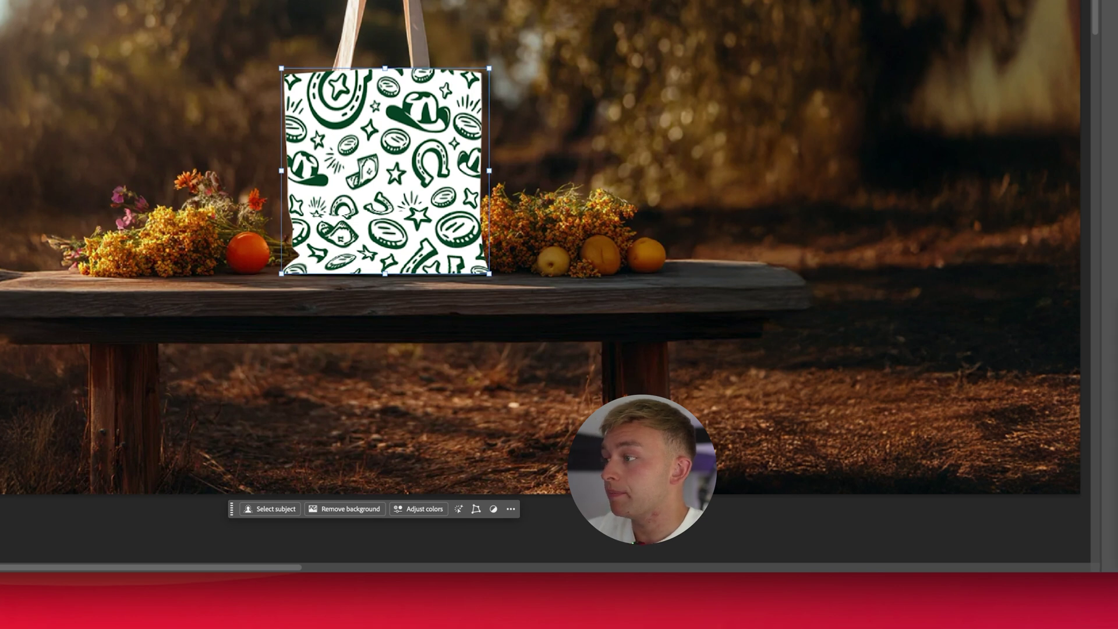
key(shift+alt+m)
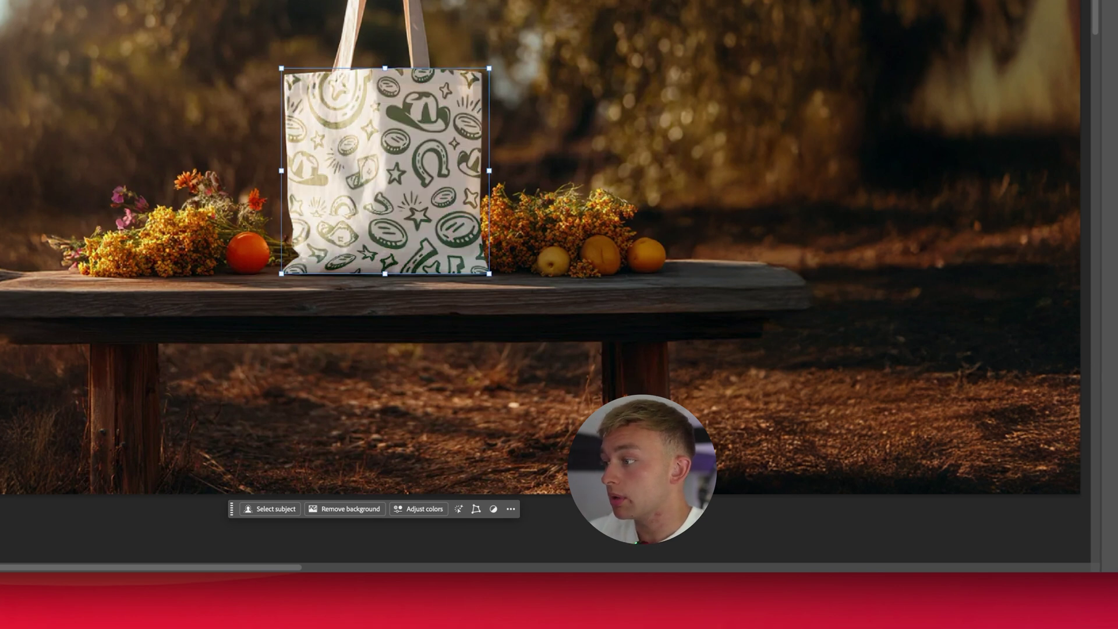
Set Rectangle 2's Blend If for the underlying layer to split values 0/125 for shadows and 214/255 for highlights.
scroll(443, 155, up, 10)
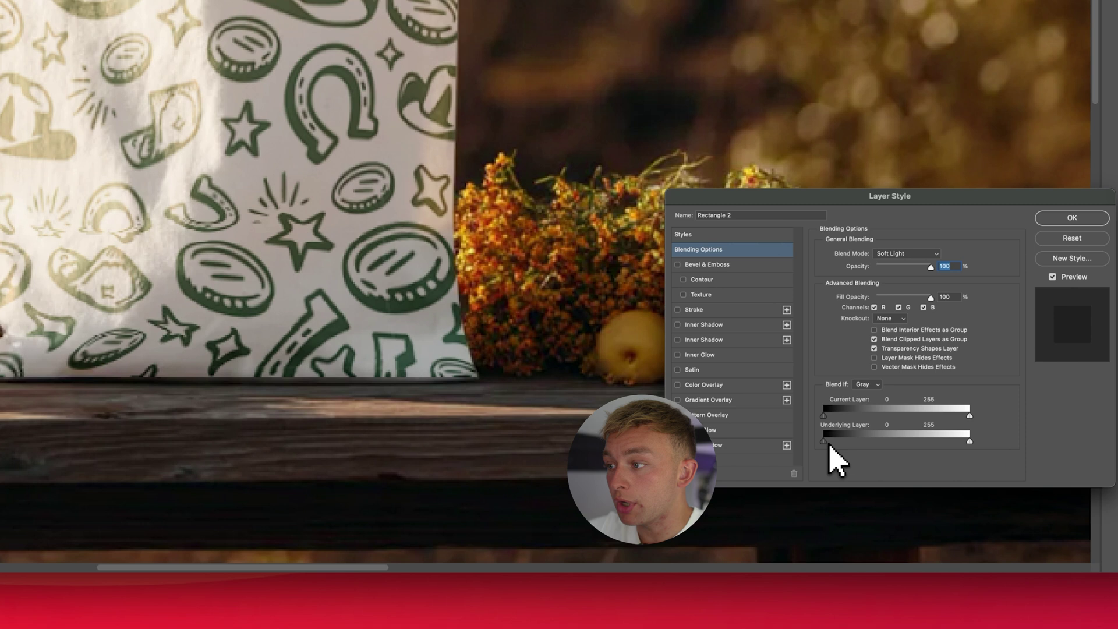
drag(829, 446, 904, 464)
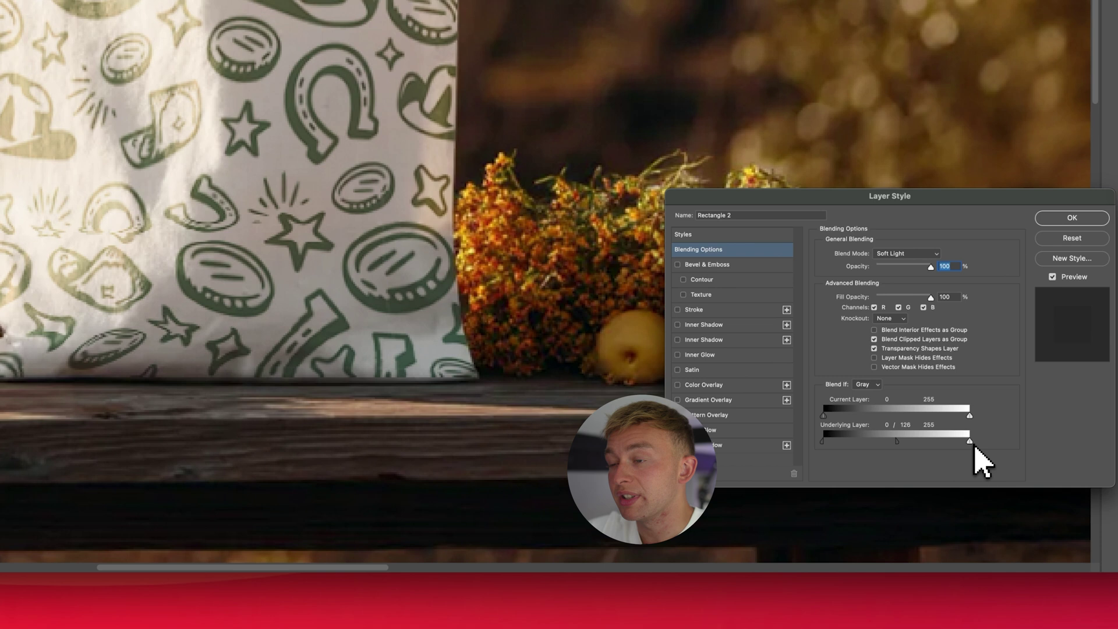
drag(975, 447, 962, 446)
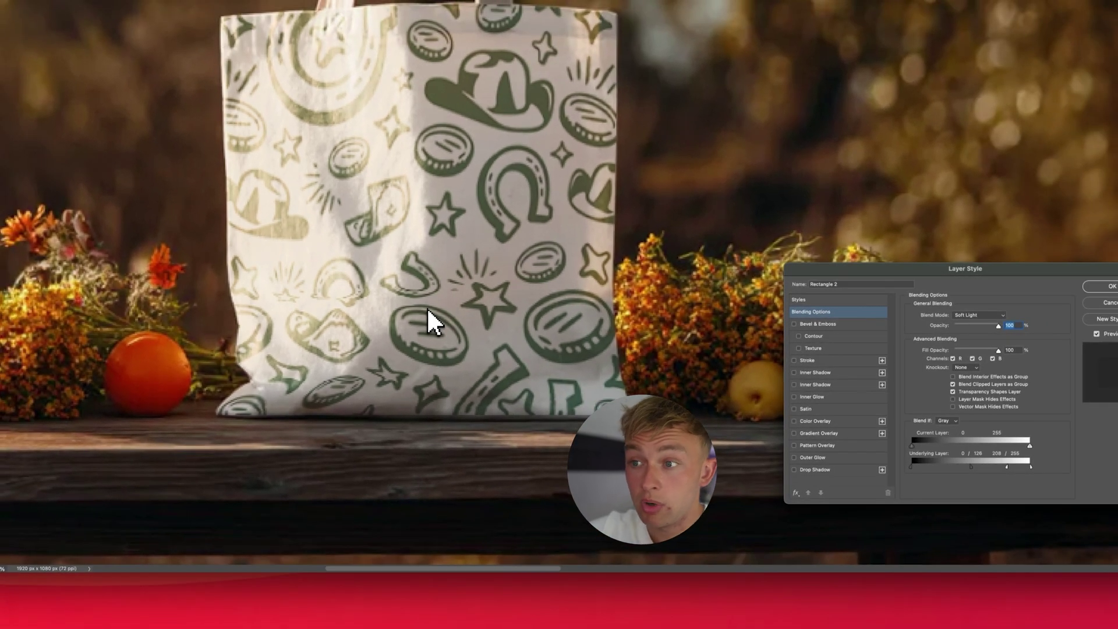
drag(1005, 465, 997, 466)
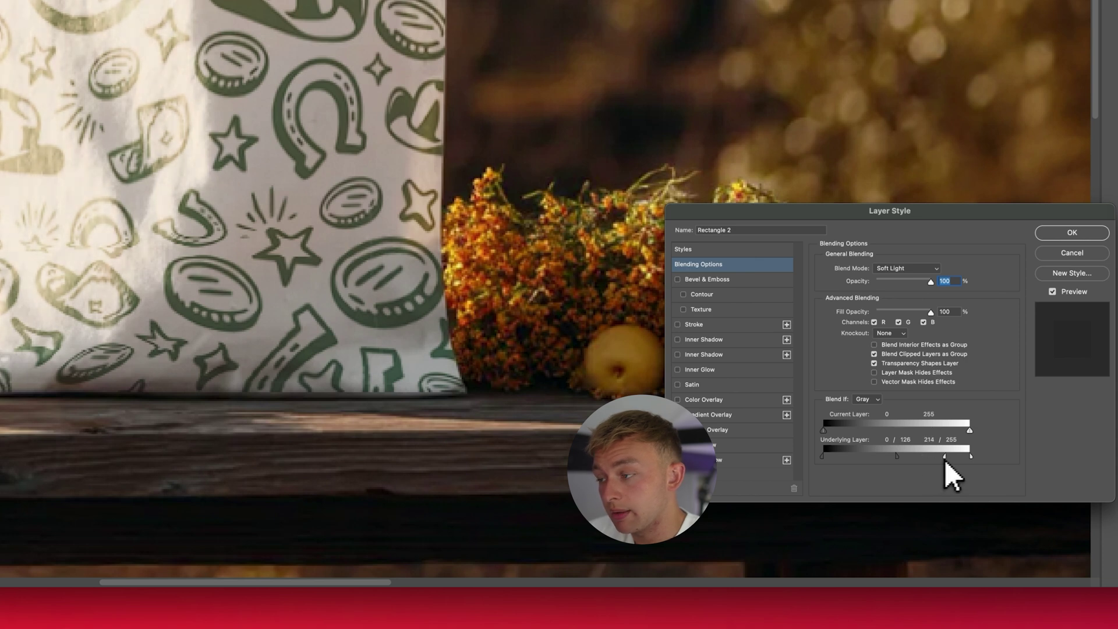
mouse_move(898, 457)
mouse_down()
mouse_move(873, 459)
mouse_move(895, 462)
mouse_up()
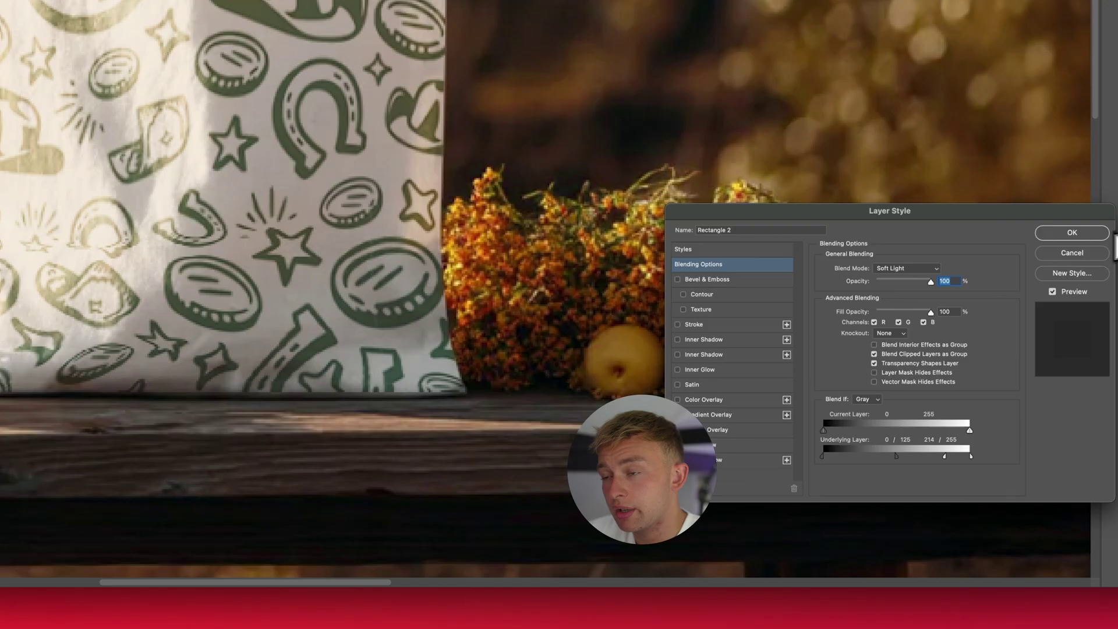
click(1072, 233)
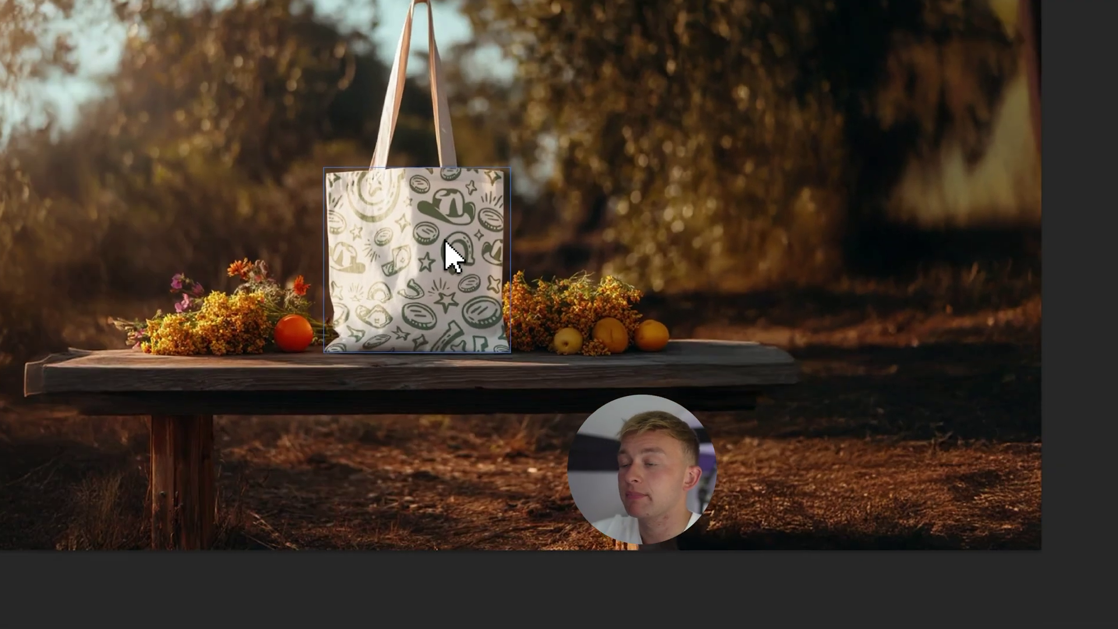